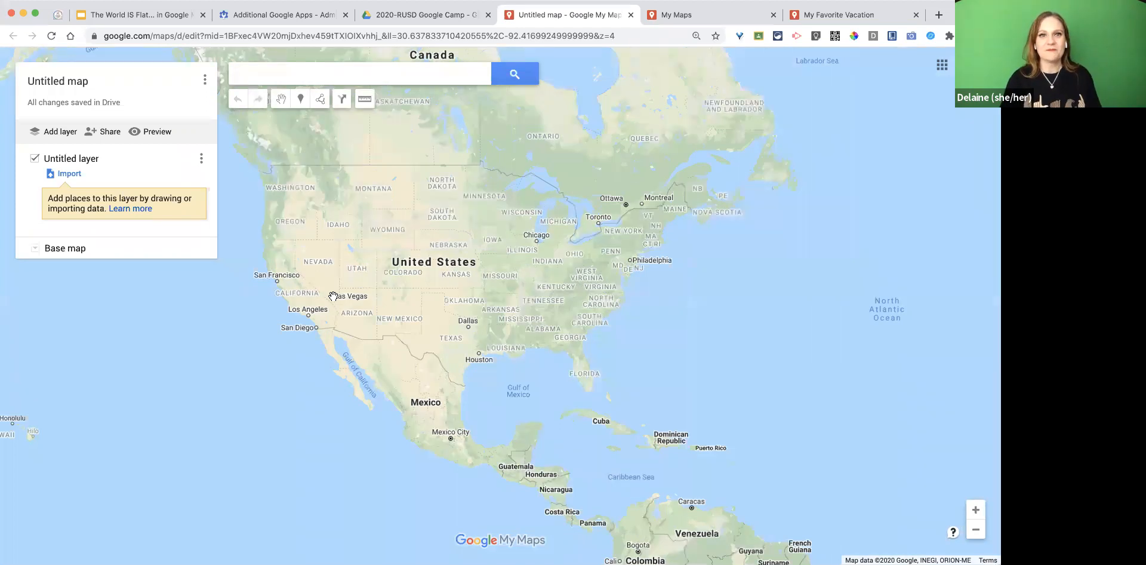
click(308, 76)
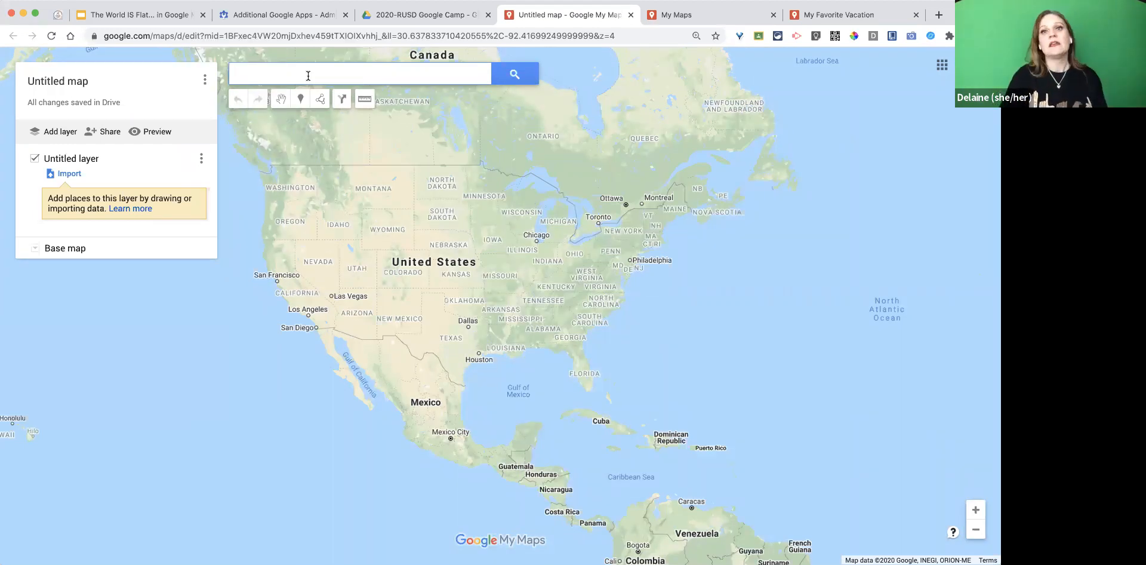
click(666, 15)
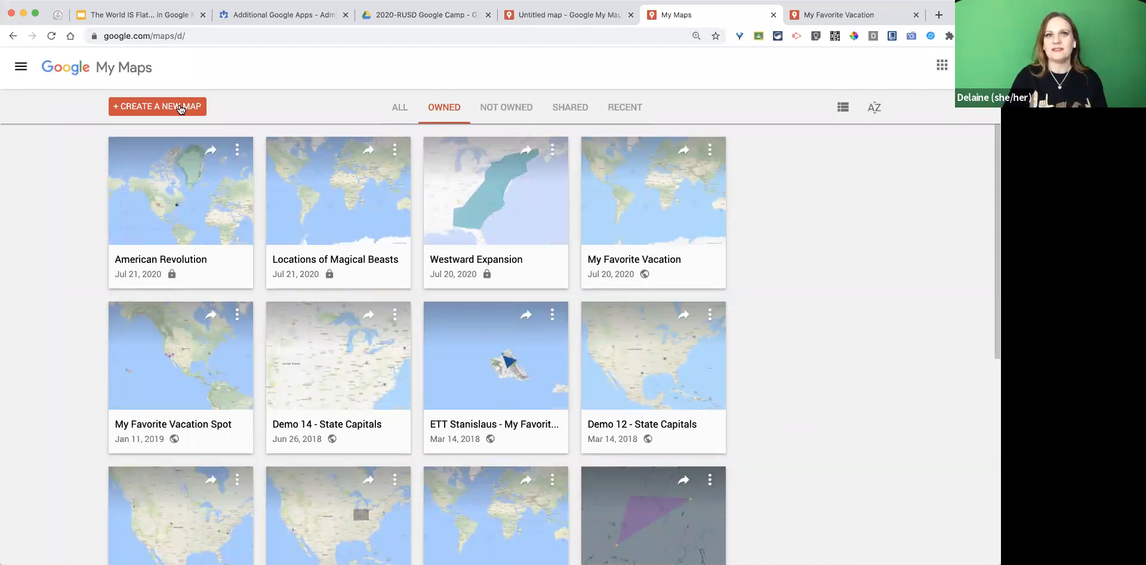
click(535, 18)
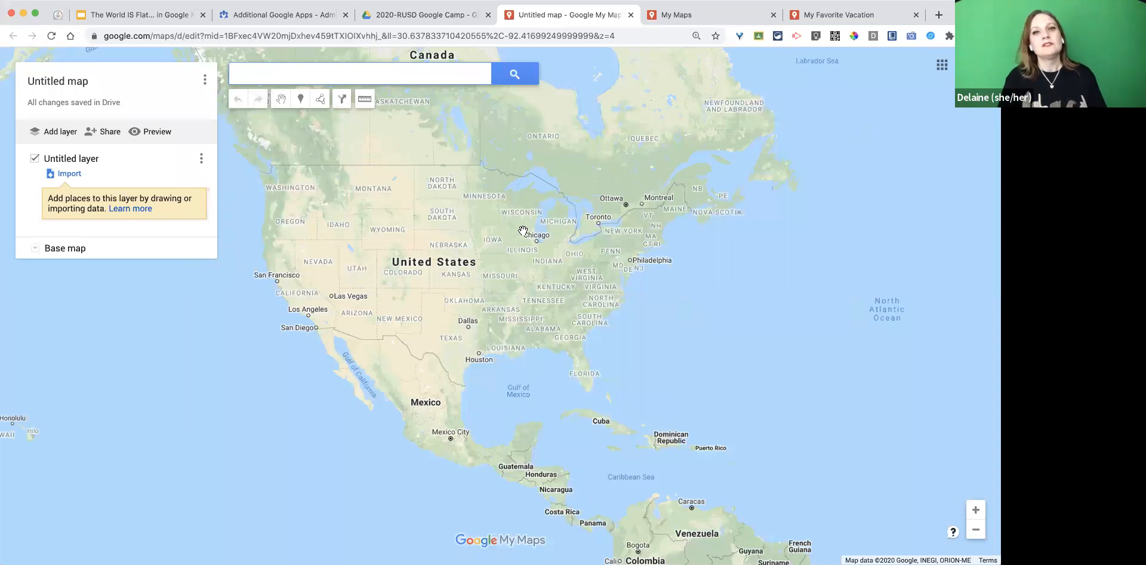
Title the untitled map with the owner's surname followed by "Test" and save it without a description.
click(72, 83)
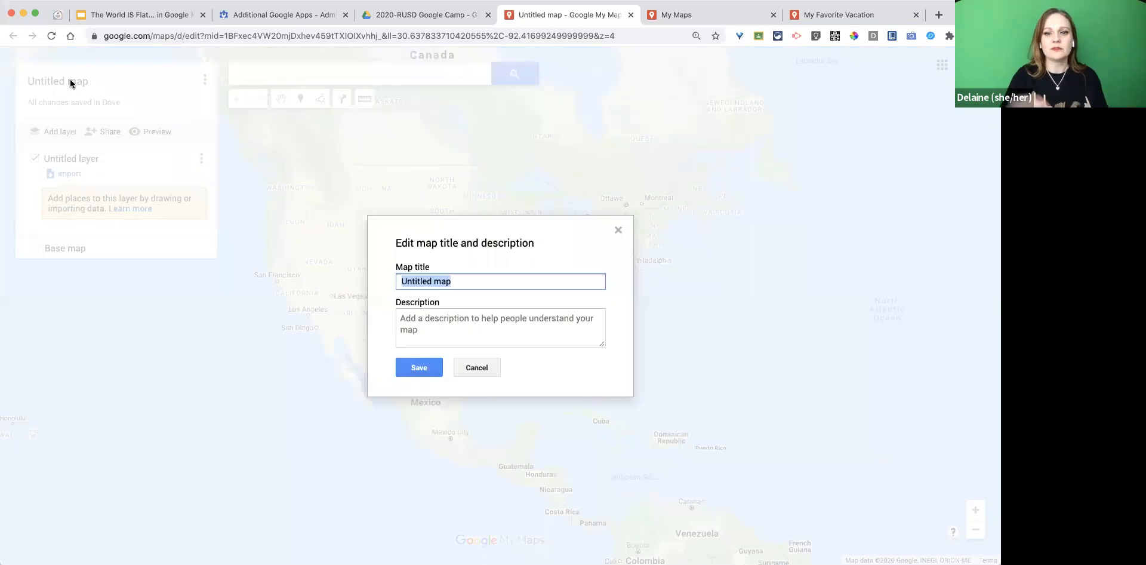
text(Test)
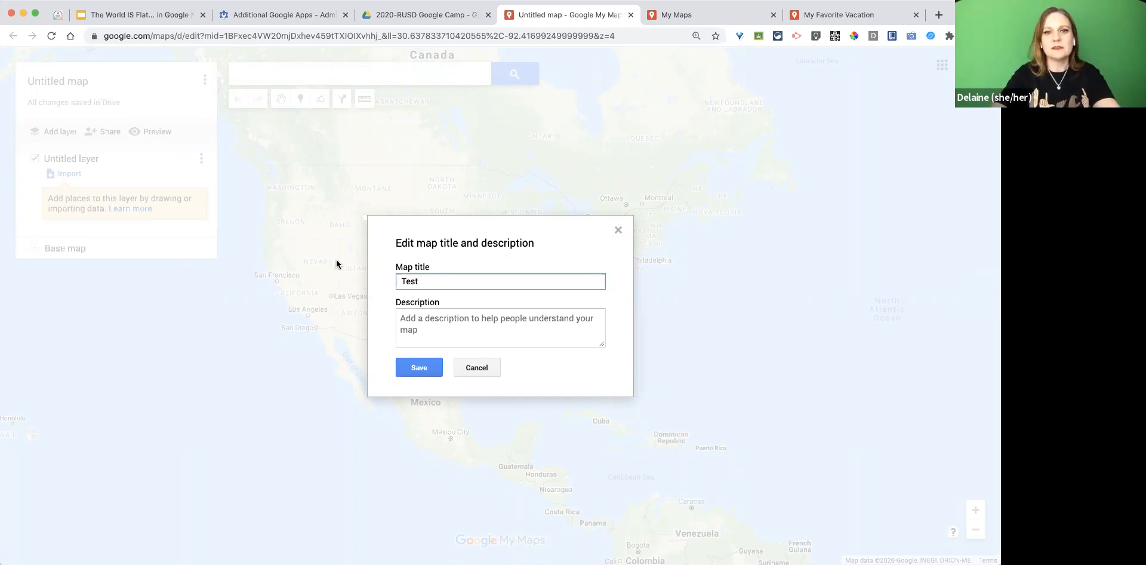
click(401, 281)
text(Johnson)
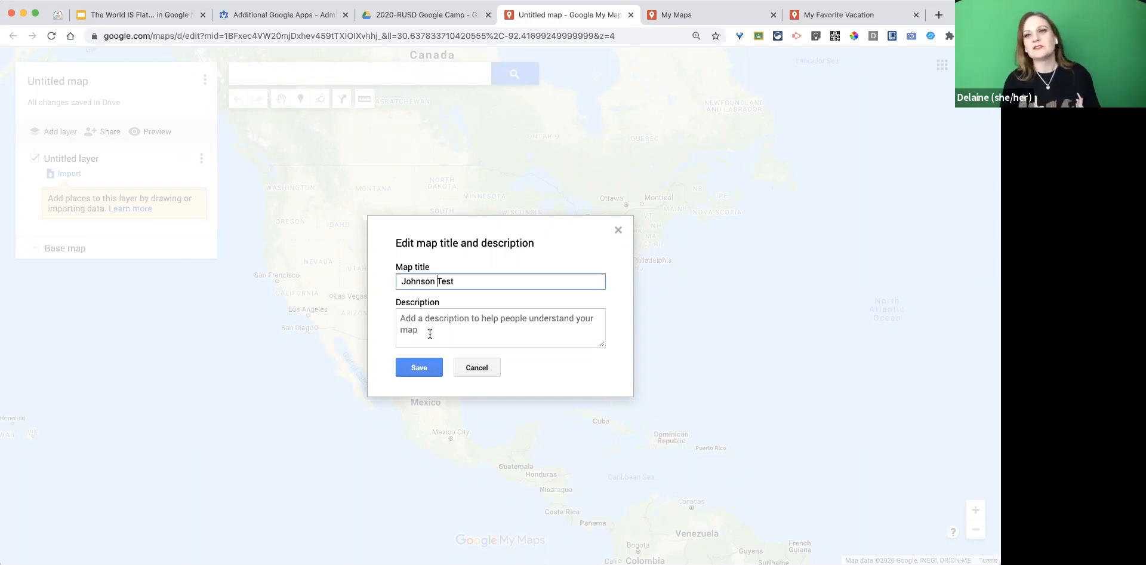
click(425, 366)
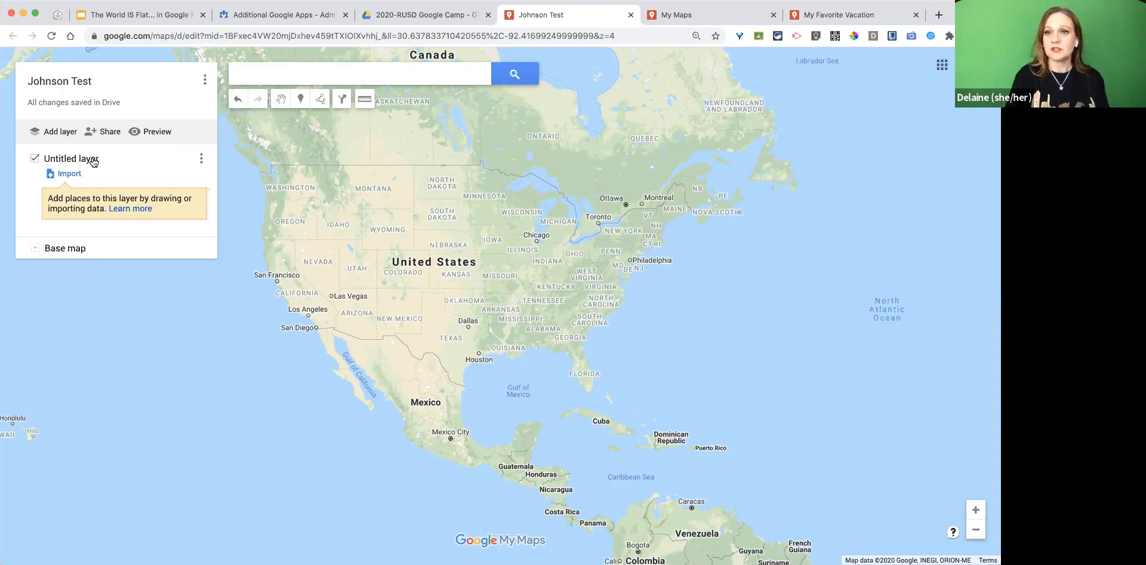
Rename the untitled layer "Google Camp".
click(202, 160)
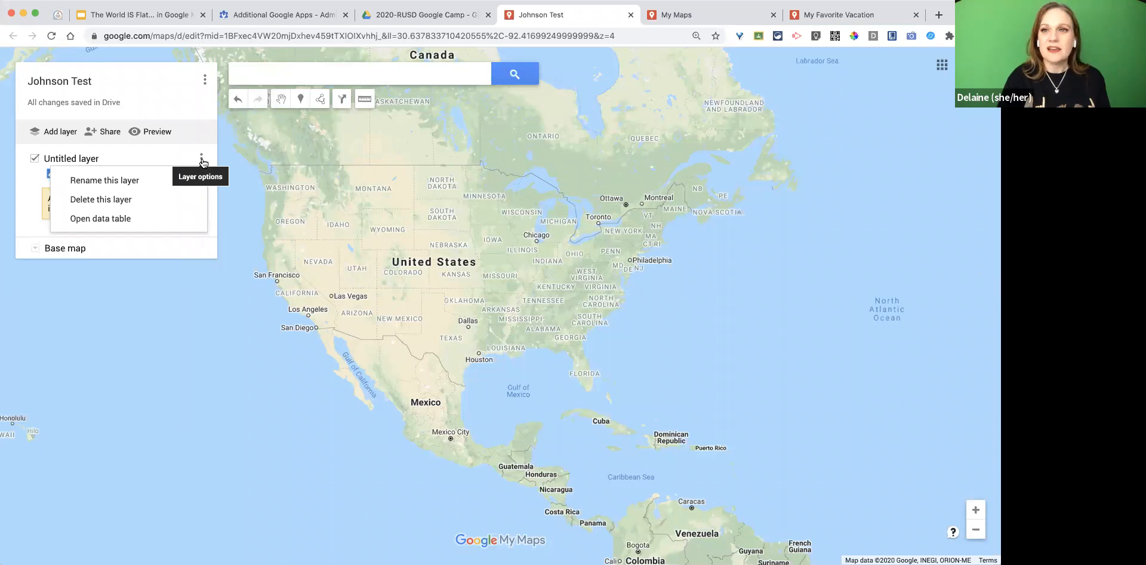
click(142, 181)
text(Google Camp)
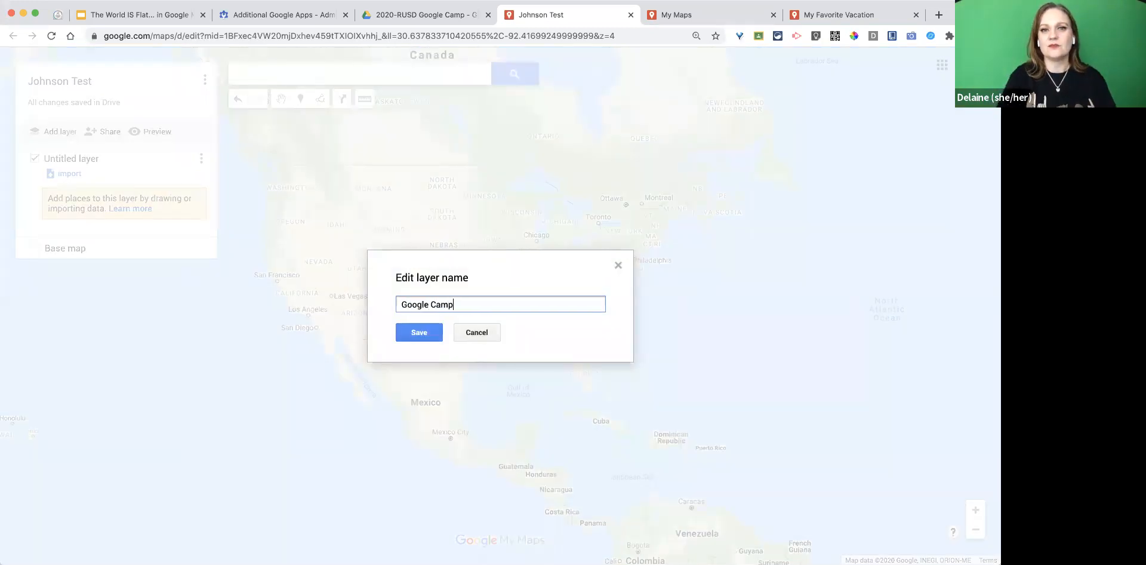
click(418, 332)
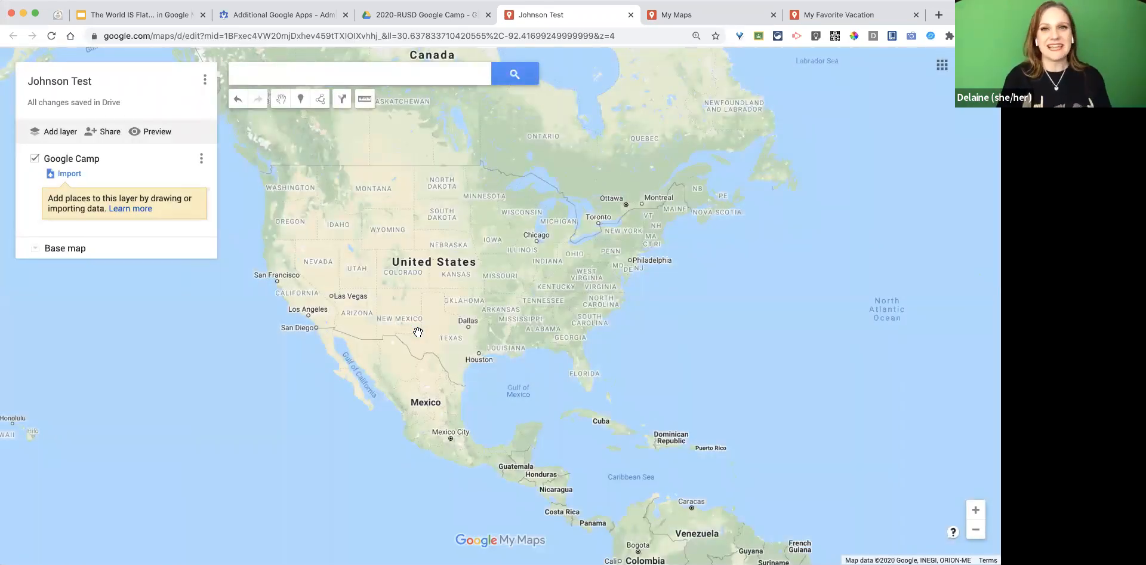
Switch the base map to satellite imagery and inspect the southeastern United States more closely.
click(36, 249)
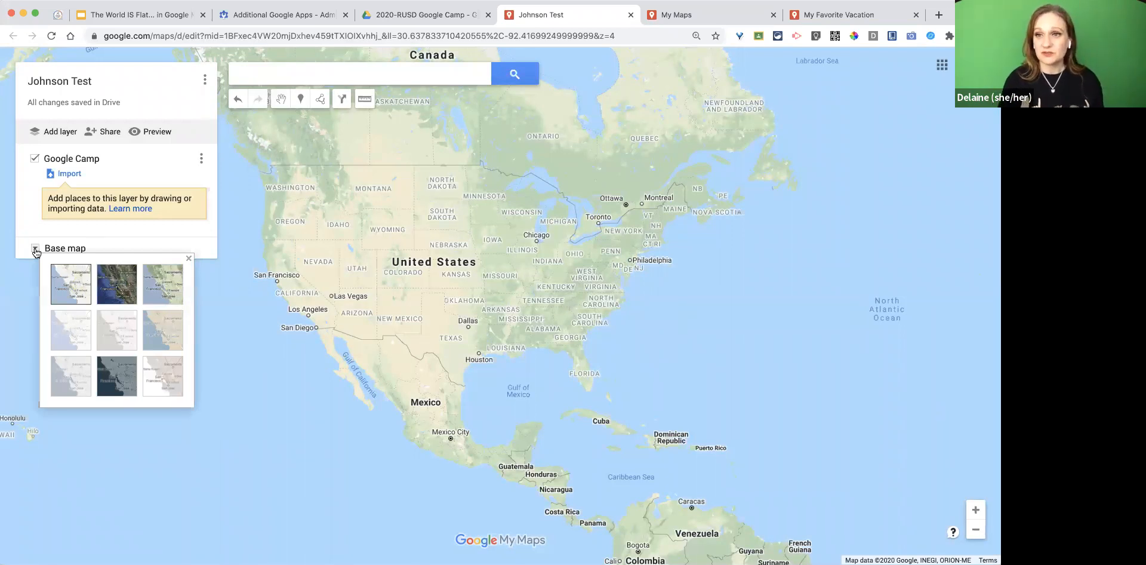
click(121, 290)
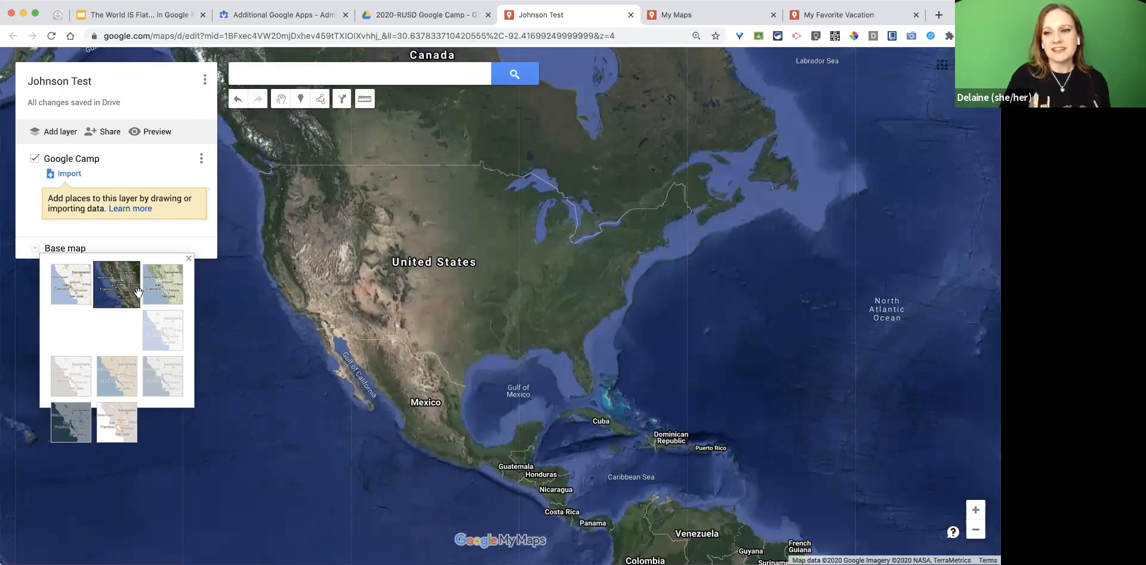
click(977, 509)
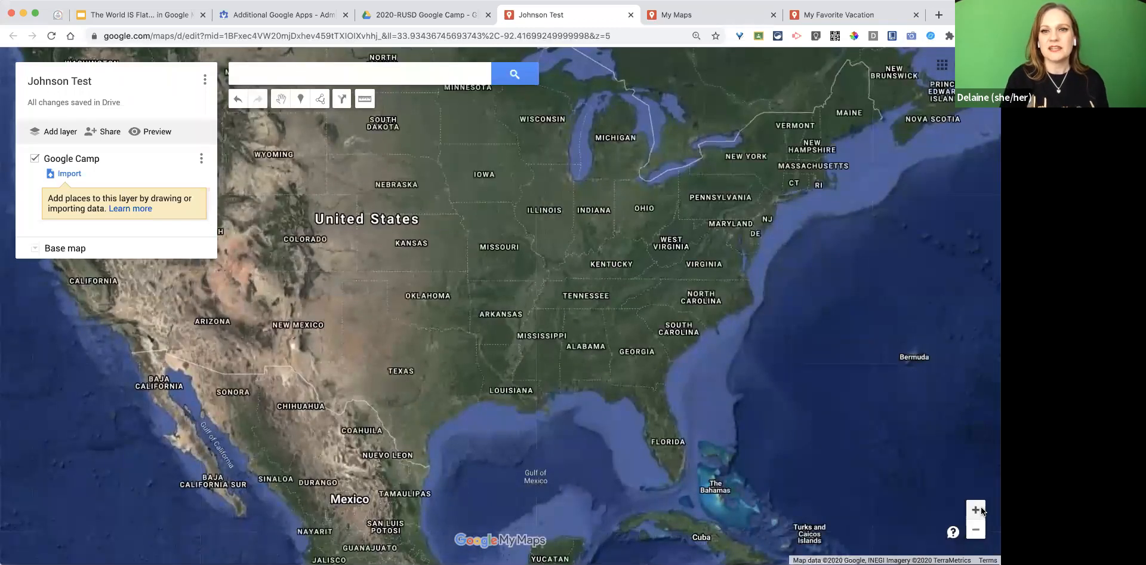
click(977, 509)
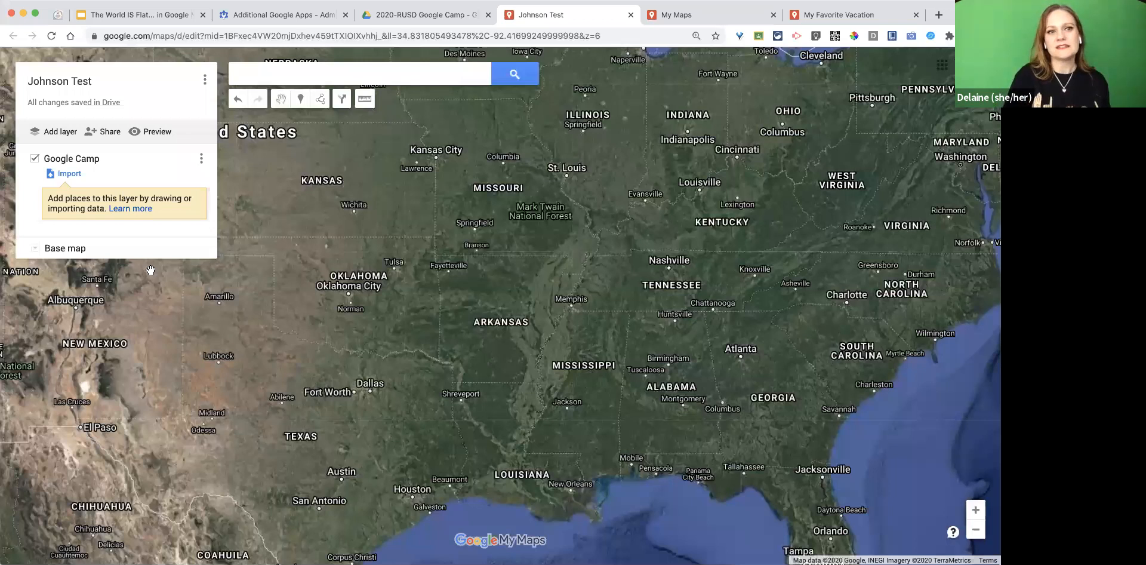
Try the pale blue-and-white and the orange-water base maps, and settle on the green terrain base map.
click(35, 249)
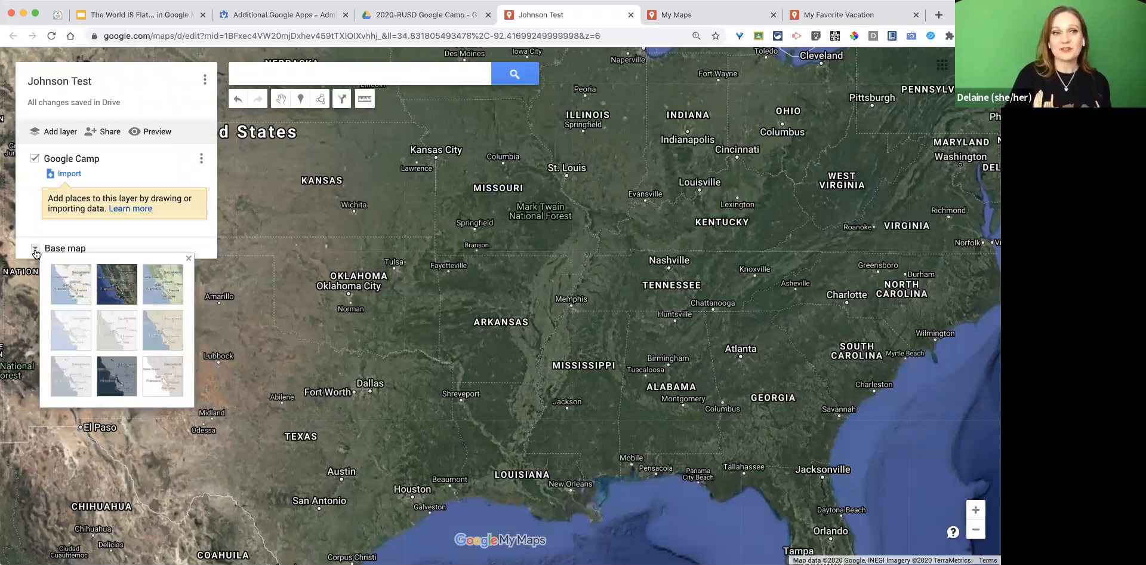
click(71, 335)
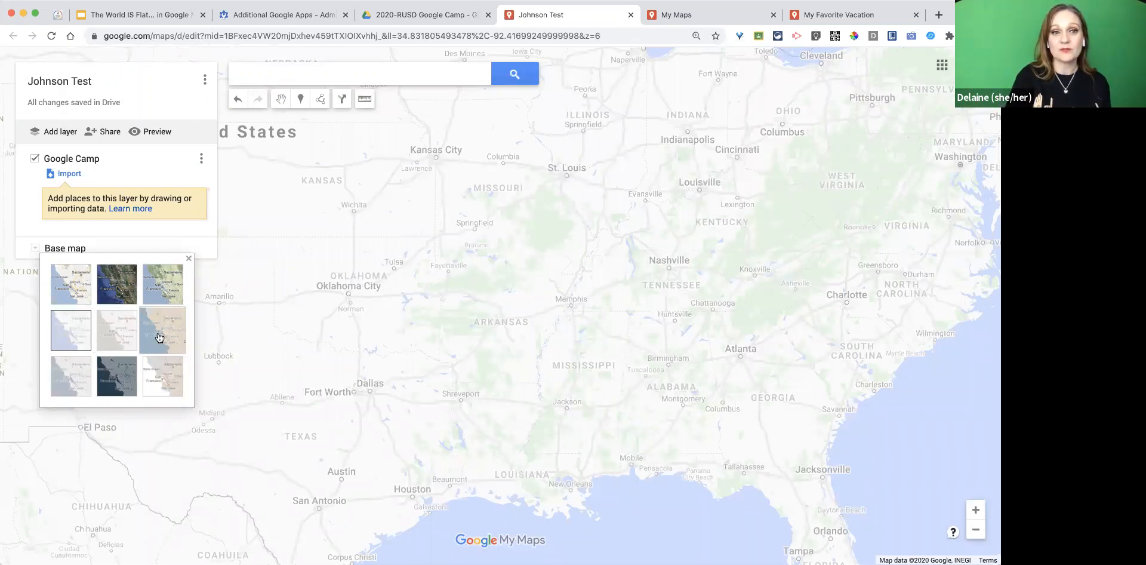
click(159, 383)
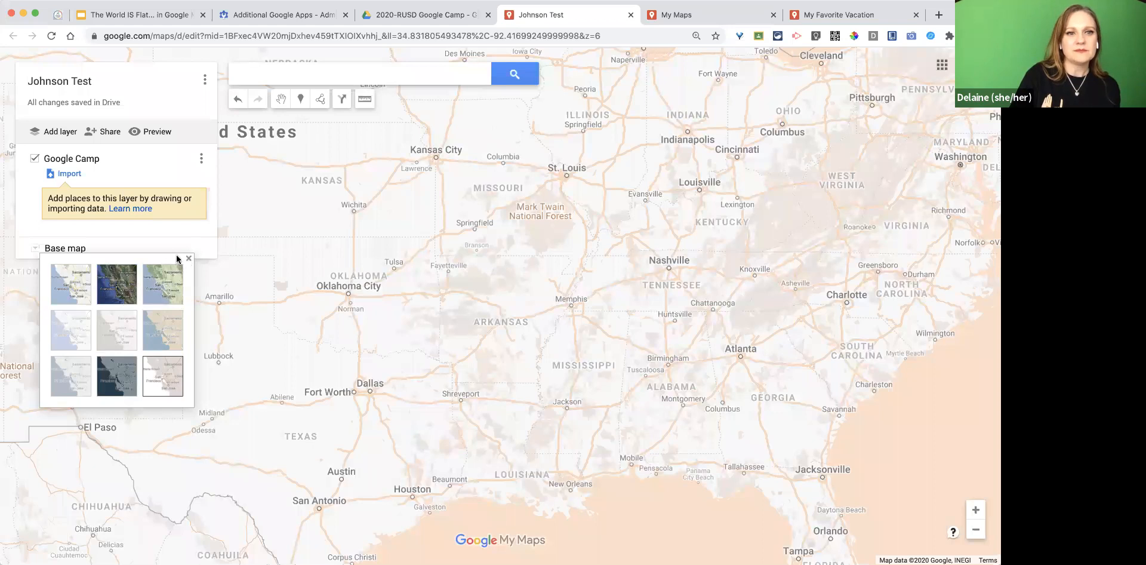
click(172, 281)
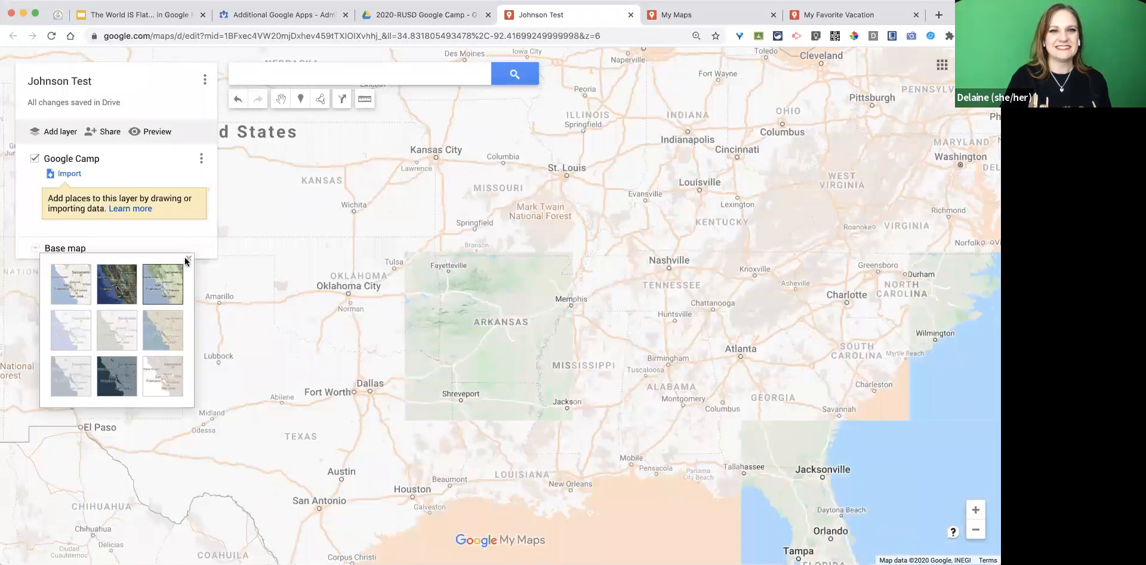
Search the map for "washington" to examine the suggested places.
click(407, 74)
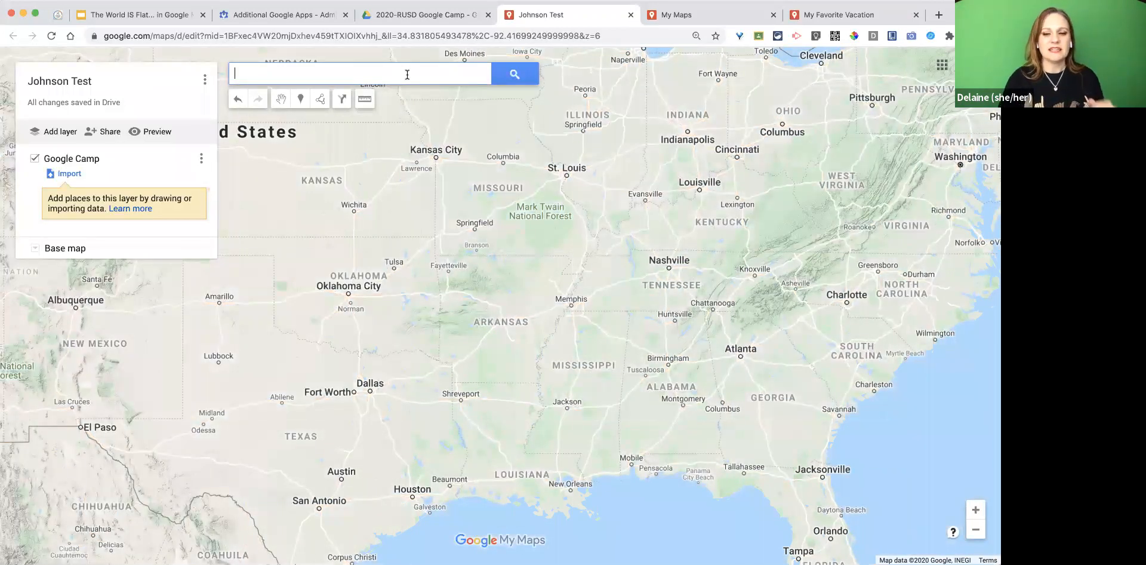
text(wash)
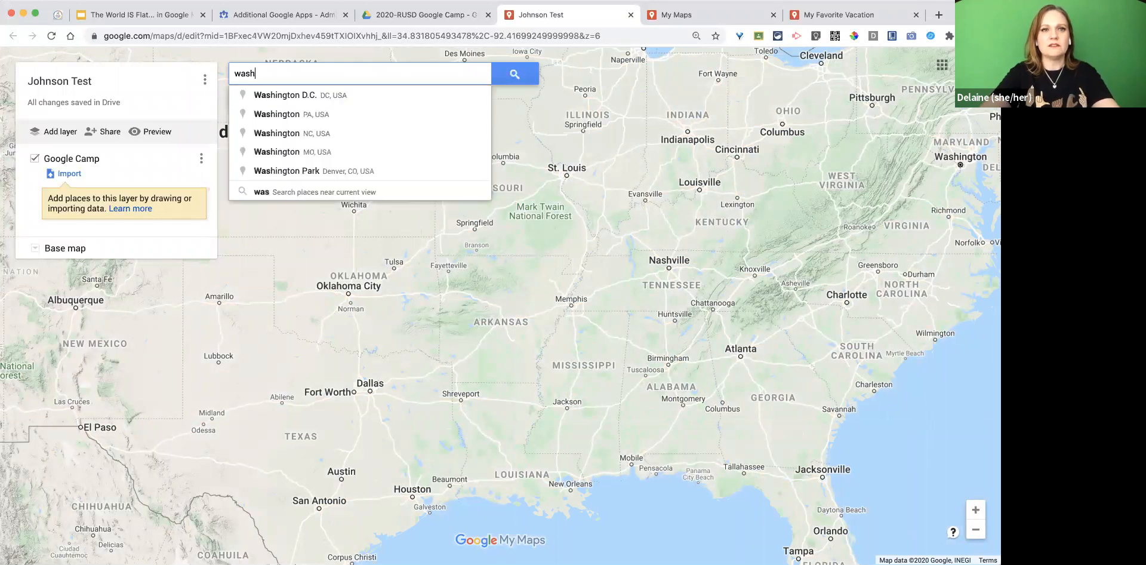
text(ington)
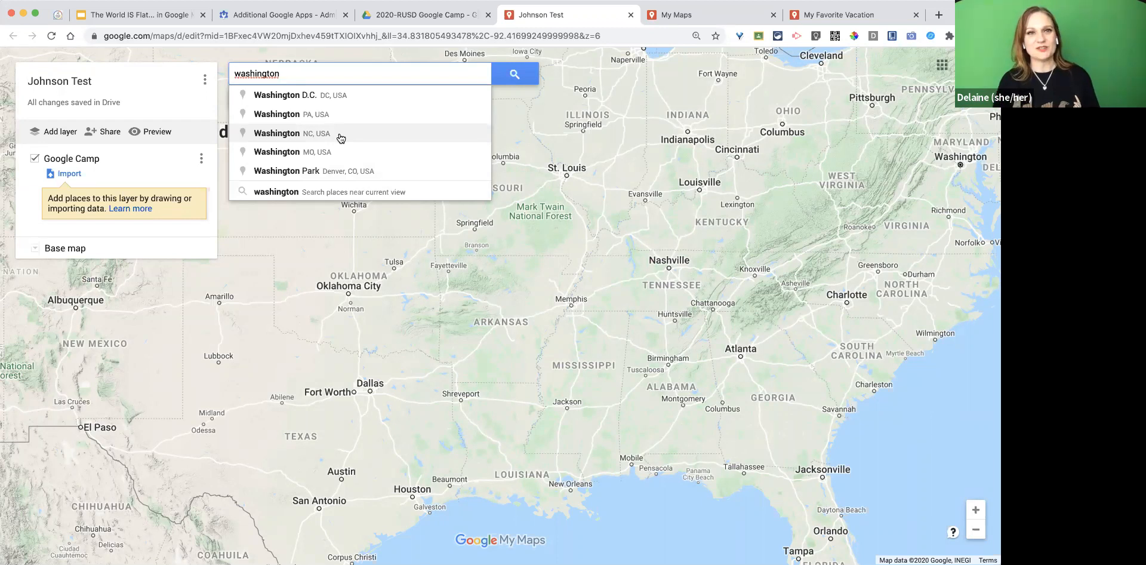
Search the map for "springfield" and choose Springfield, MO, USA.
double_click(292, 71)
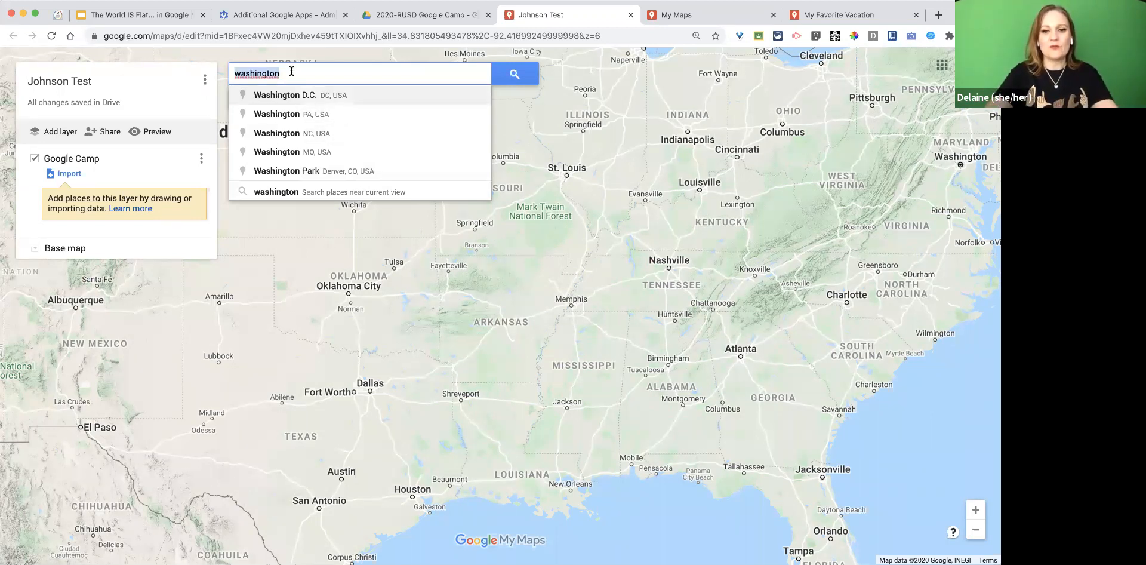
text(springfield)
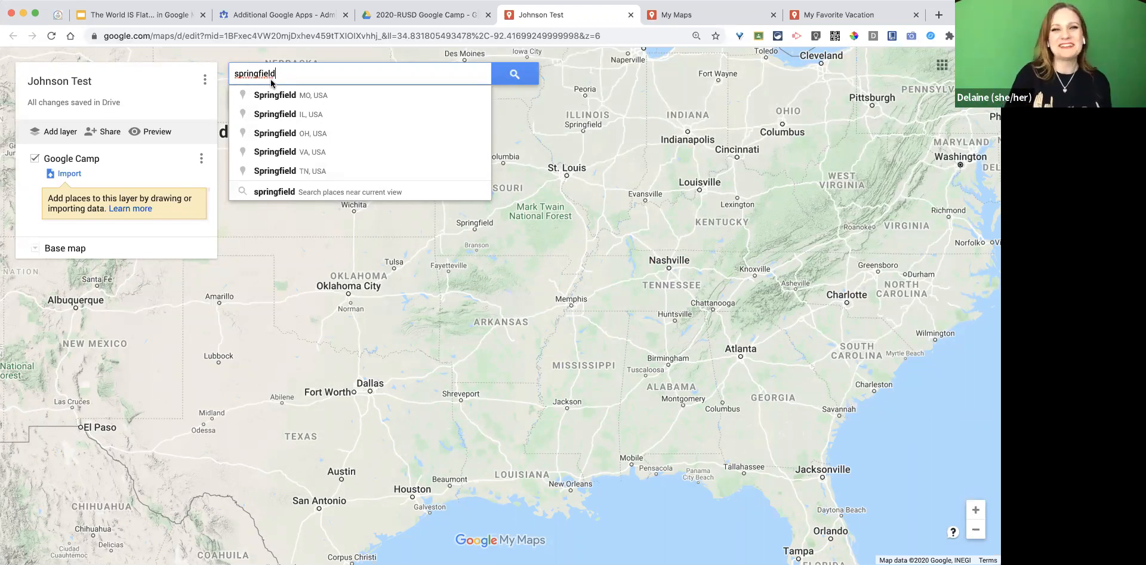
click(294, 99)
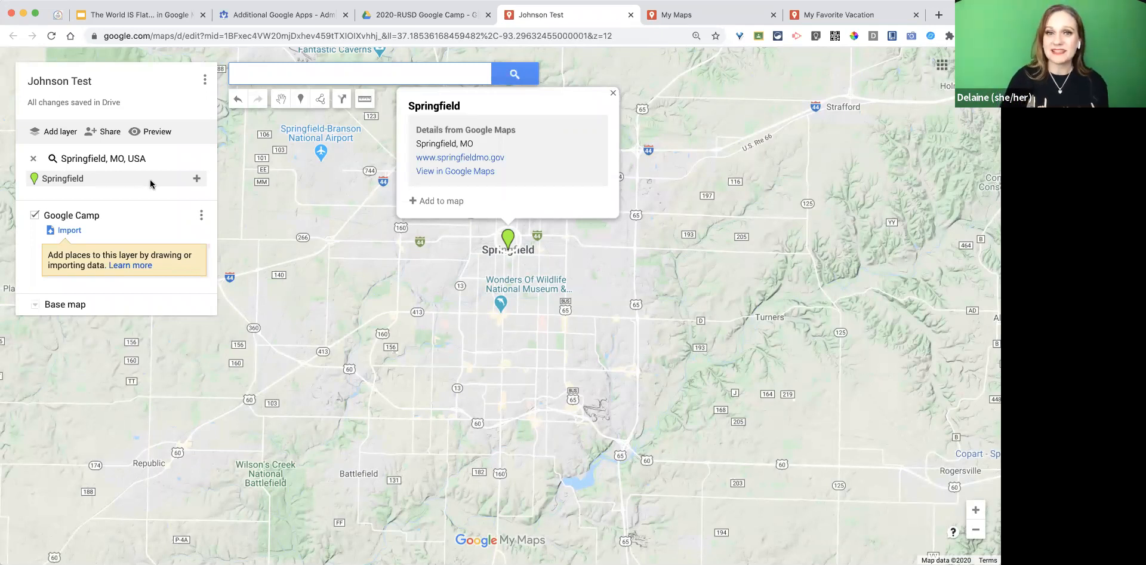
Add Springfield to the Google Camp layer and remove the Google Maps details from its information card.
click(436, 202)
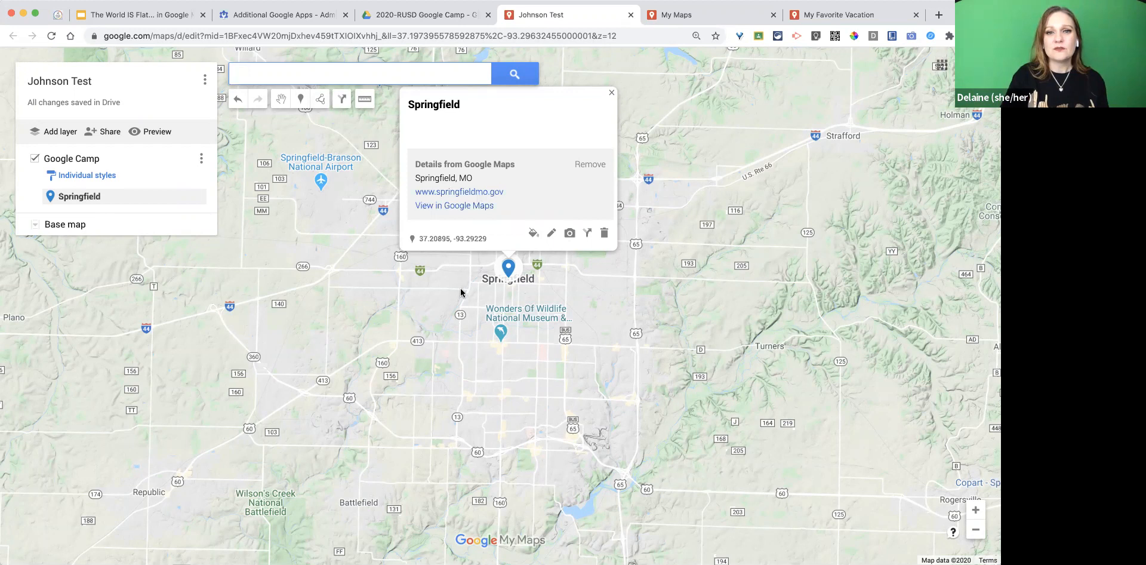
drag(432, 338, 413, 366)
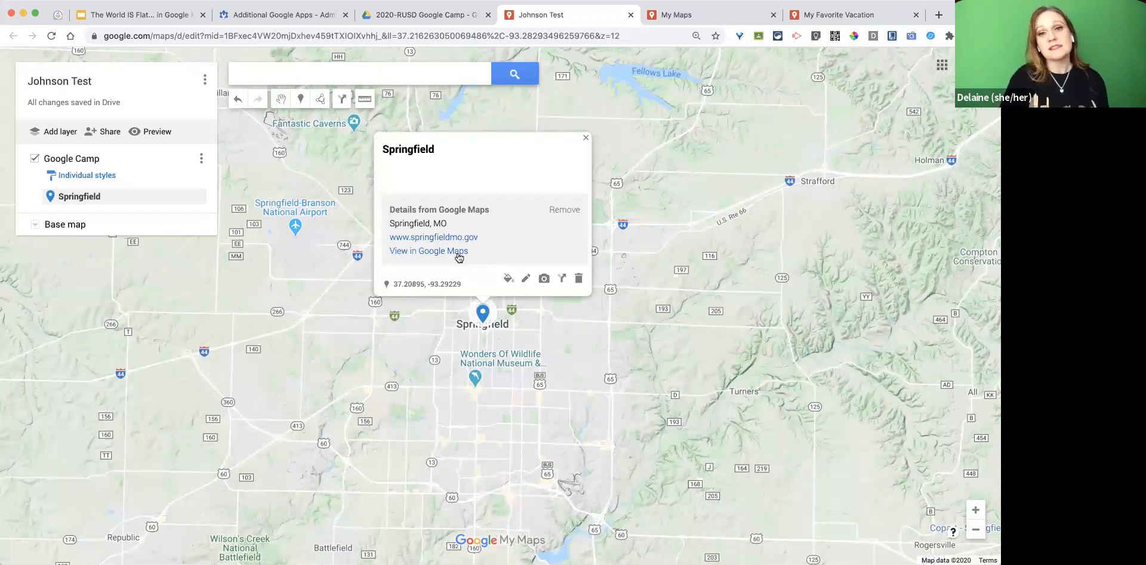
click(560, 212)
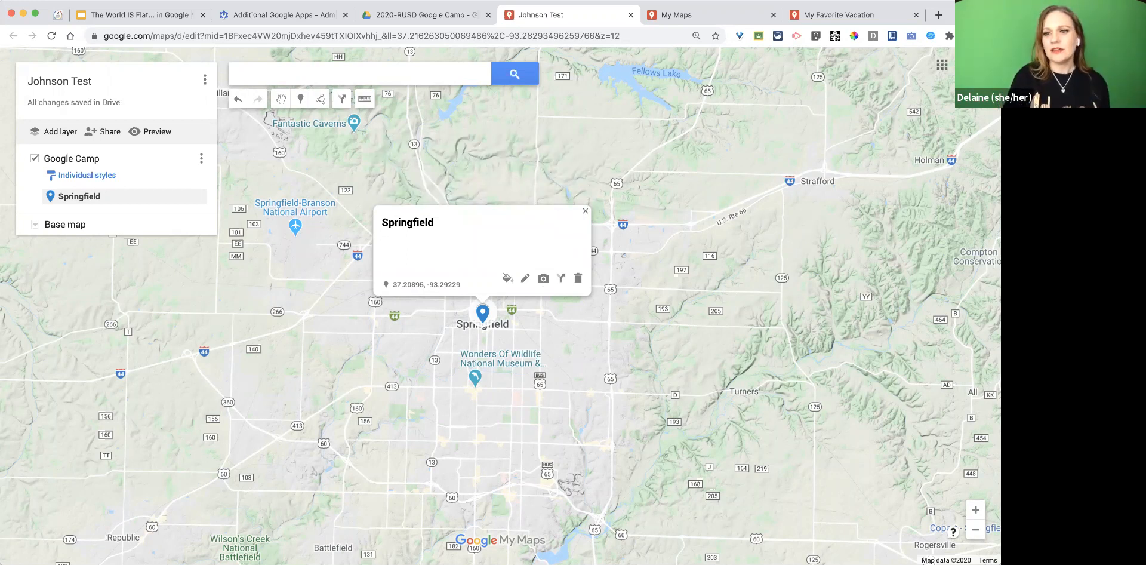
Recolor the Springfield marker light green and give it the cocktail glass icon.
click(979, 533)
click(979, 533)
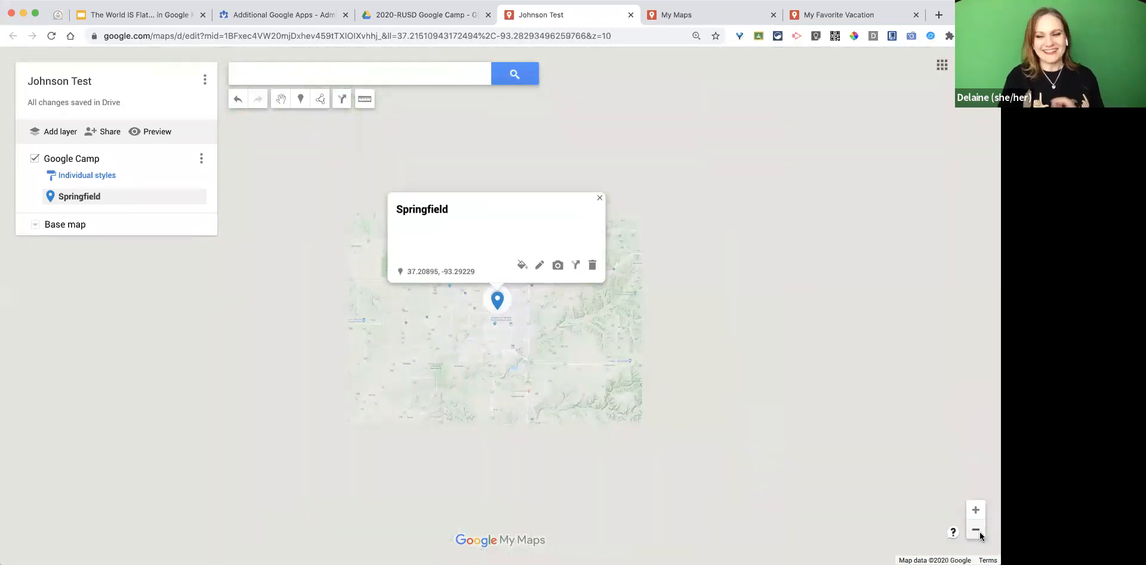
click(979, 533)
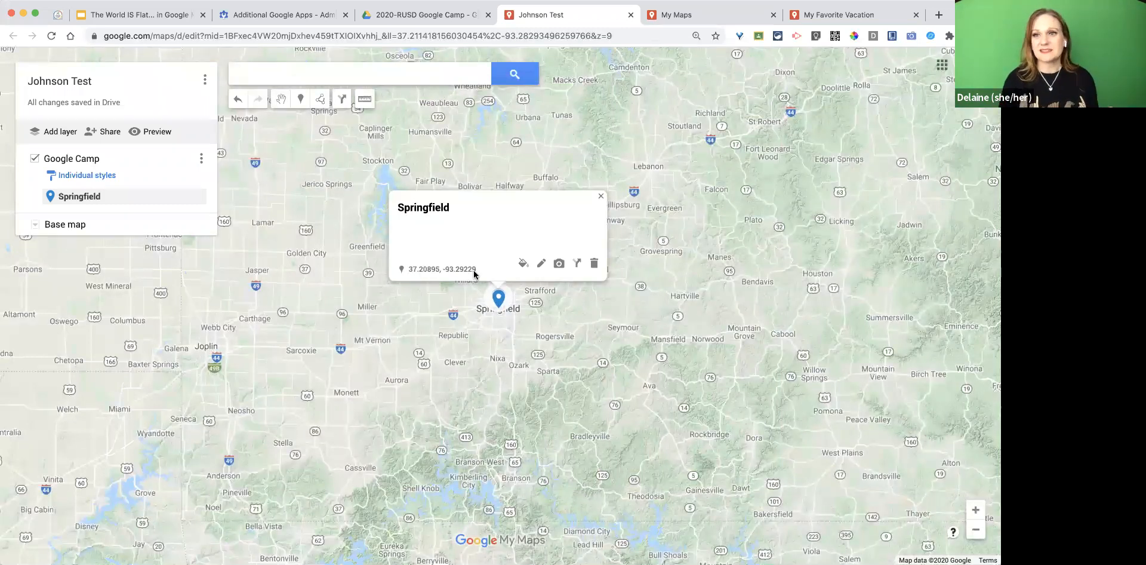
click(523, 264)
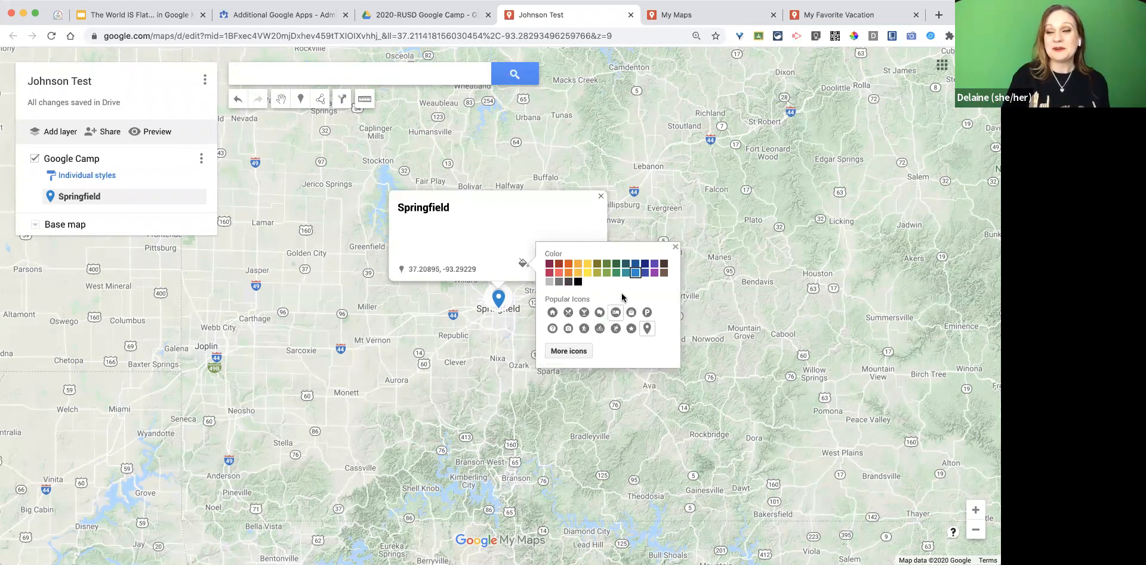
click(607, 272)
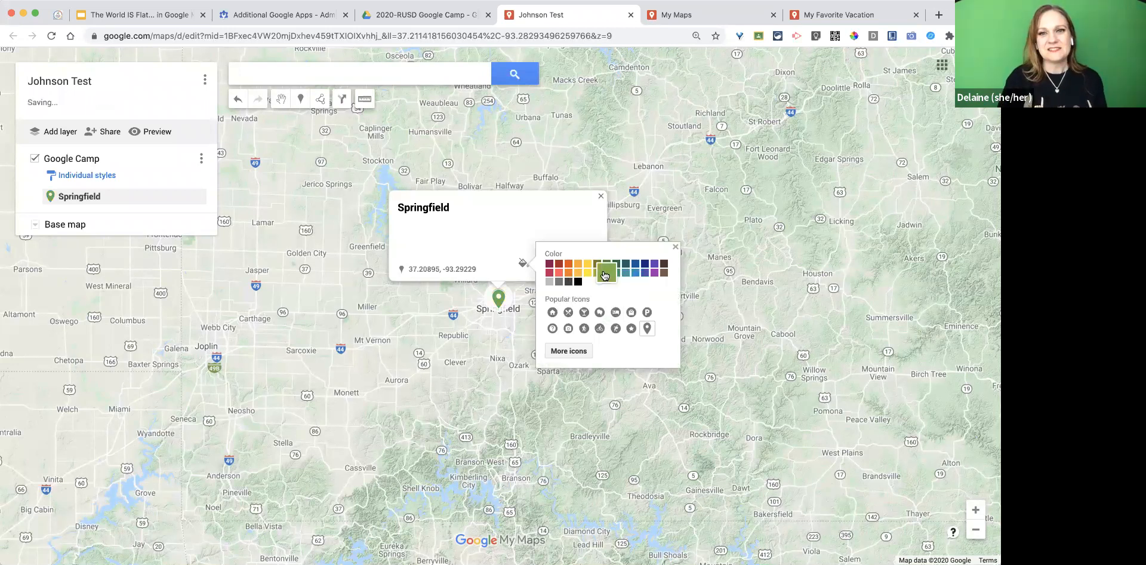
click(585, 312)
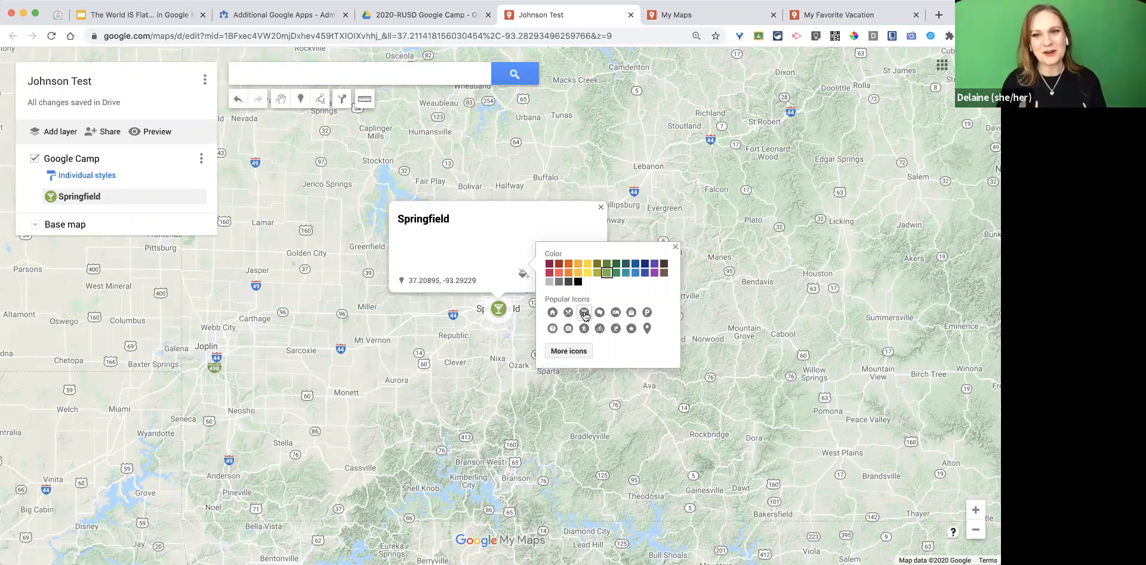
Replace the Springfield marker's icon with the eye-shaped one from the Sports and Recreation icon set.
click(579, 351)
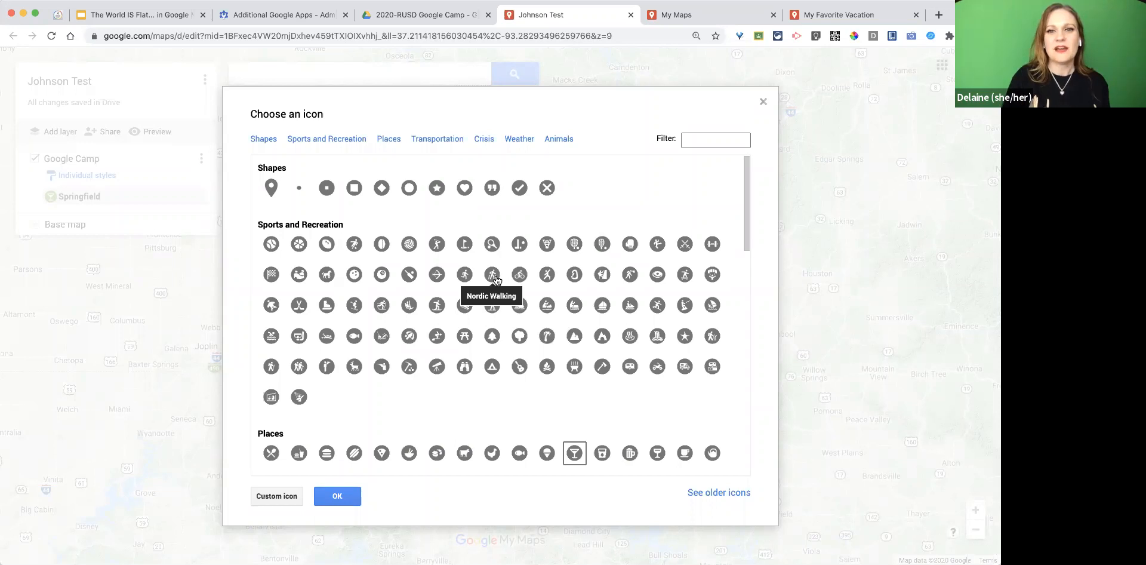
click(659, 276)
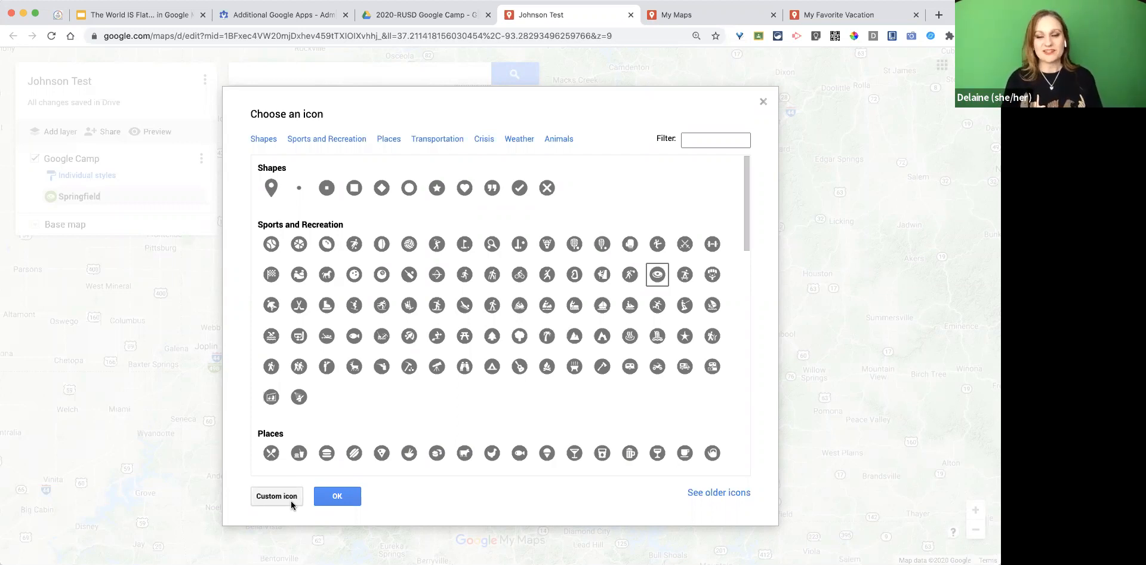
click(347, 496)
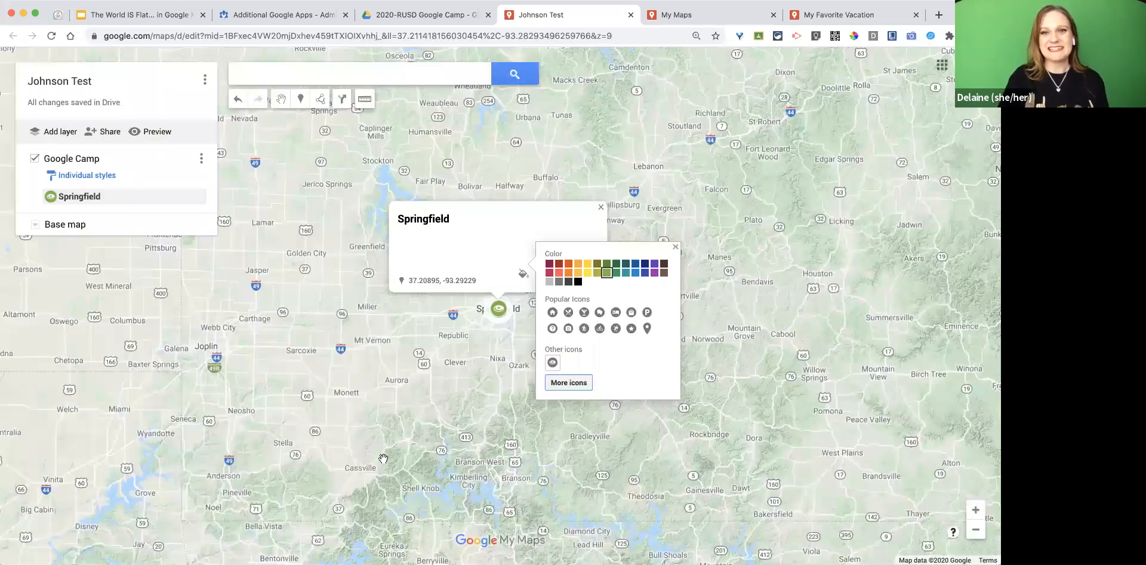
Recolor the Springfield marker orange and change its title to "Springfield, MO".
click(563, 276)
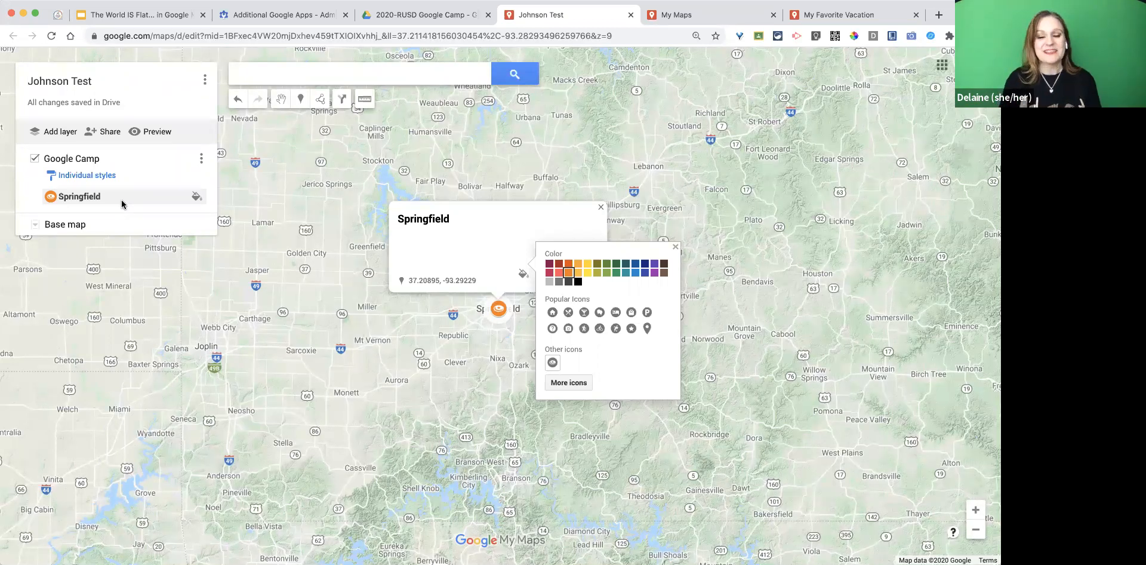
click(486, 211)
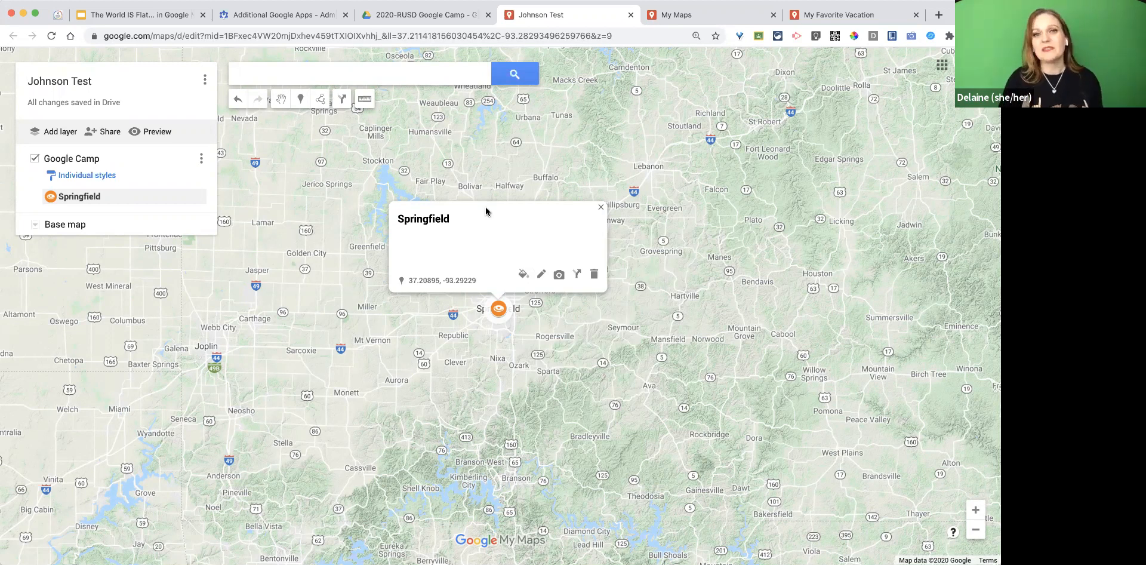
click(541, 276)
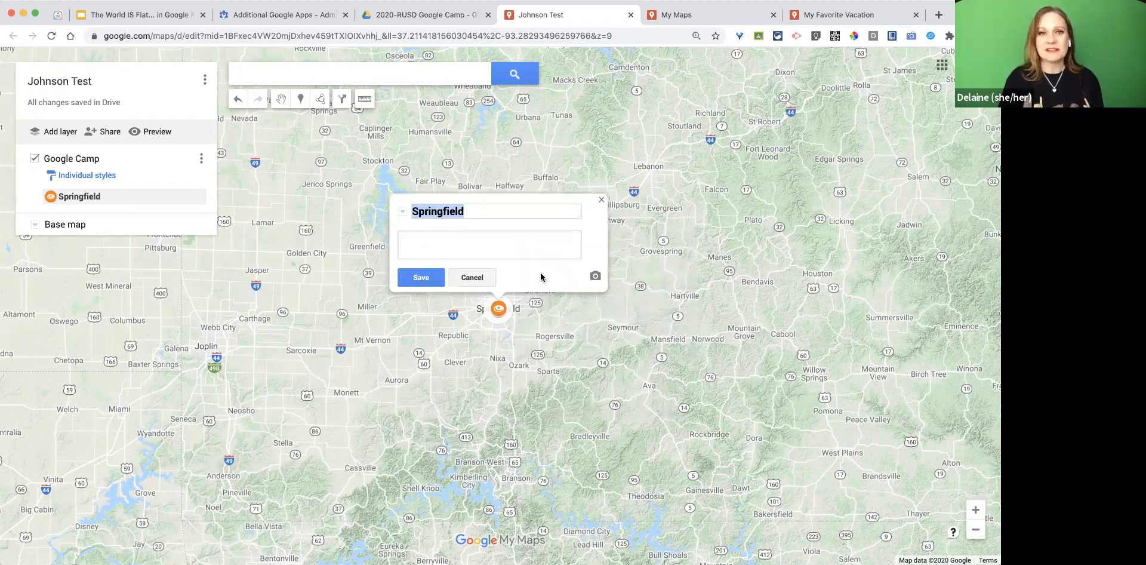
click(492, 212)
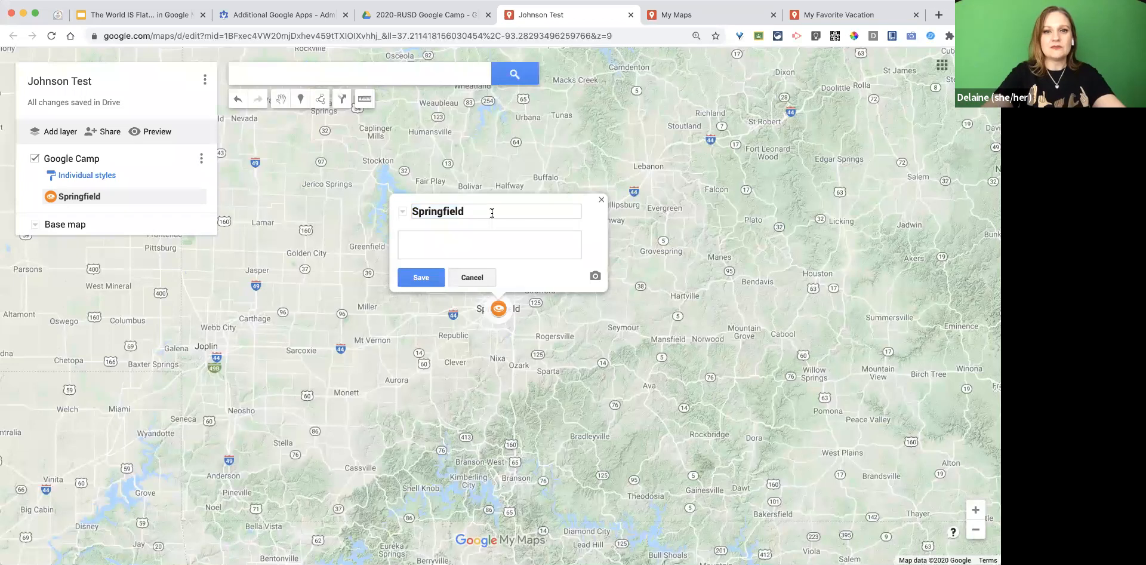
text(, MO)
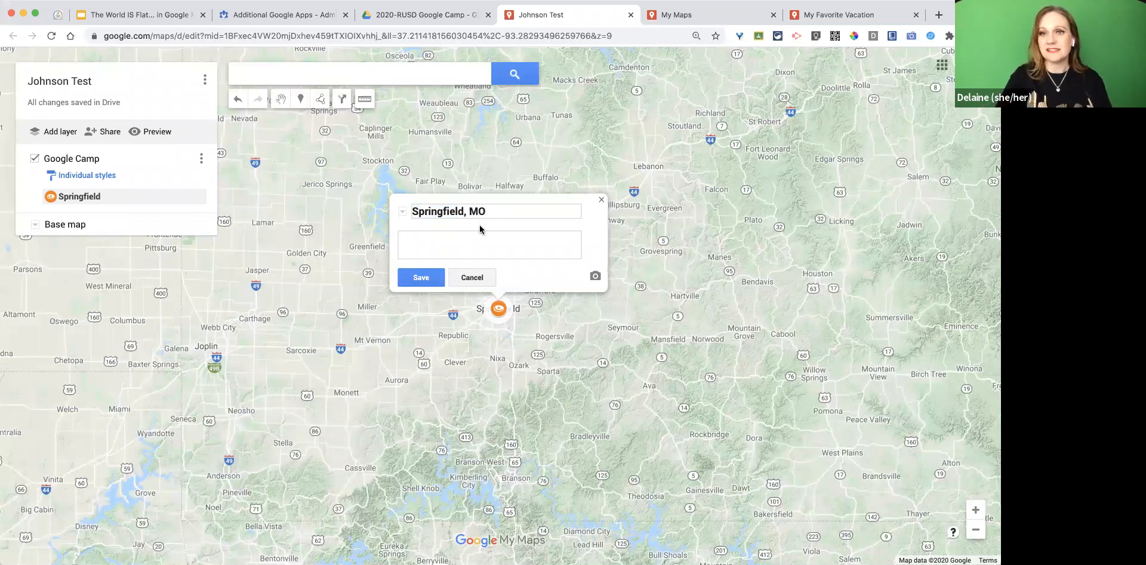
Add the description "Established in 1891." to the Springfield, MO marker and save its card.
click(466, 240)
text(Established)
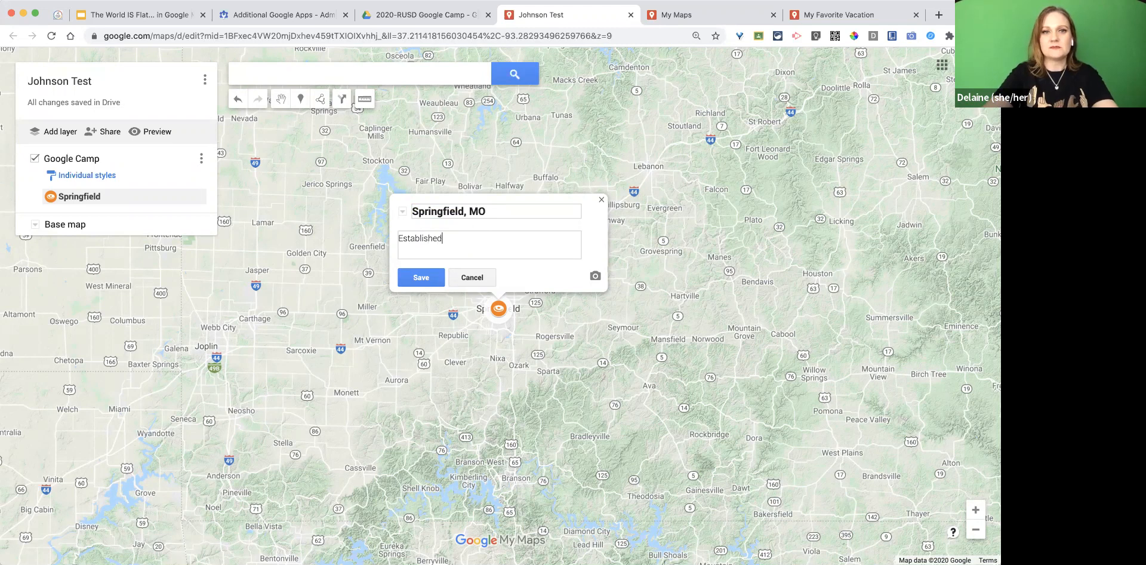
text( in 1891.)
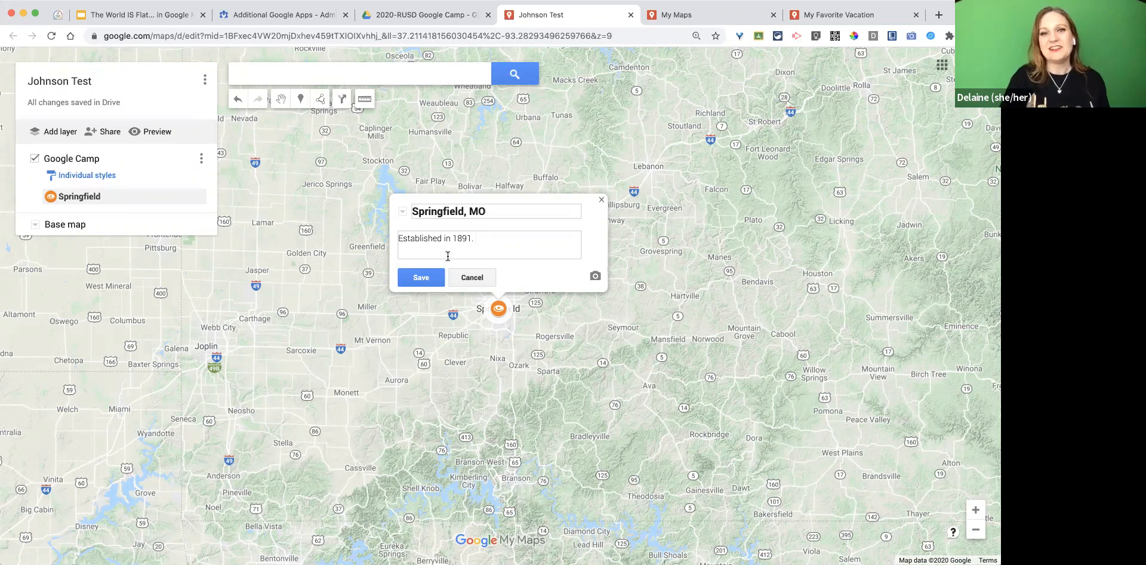
click(420, 278)
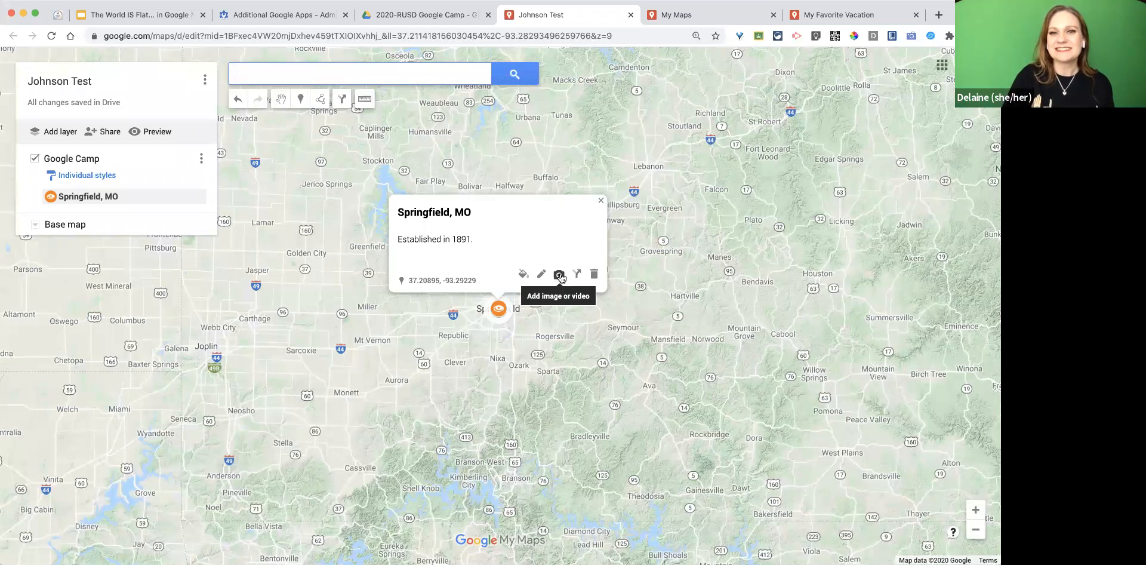
Find images for "springfield" with Google Image Search and add the cartoon "Welcome to Springfield" picture to the Springfield, MO marker.
click(560, 275)
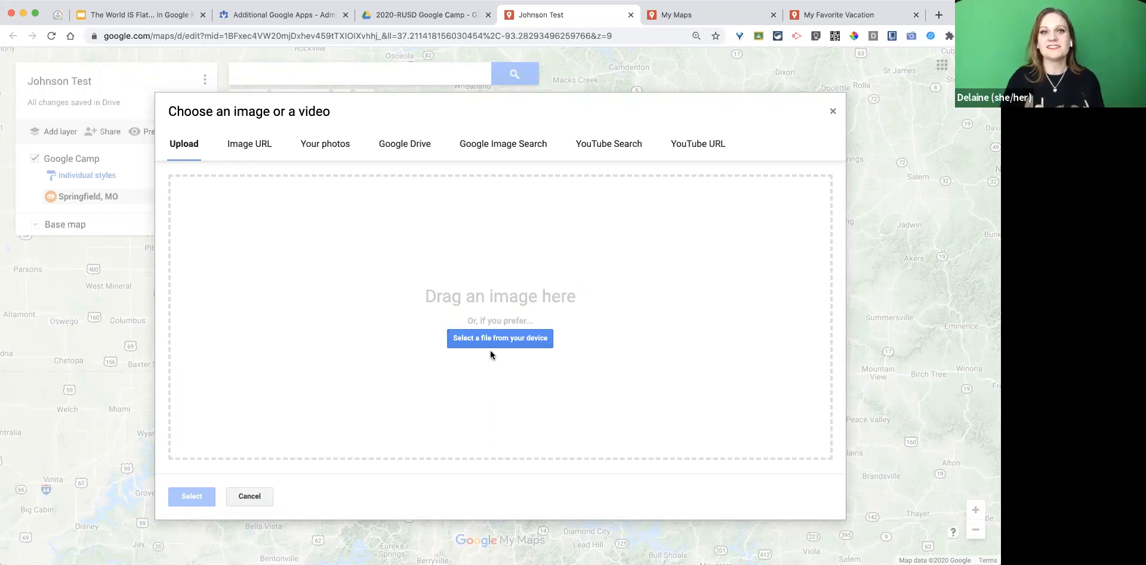
click(510, 148)
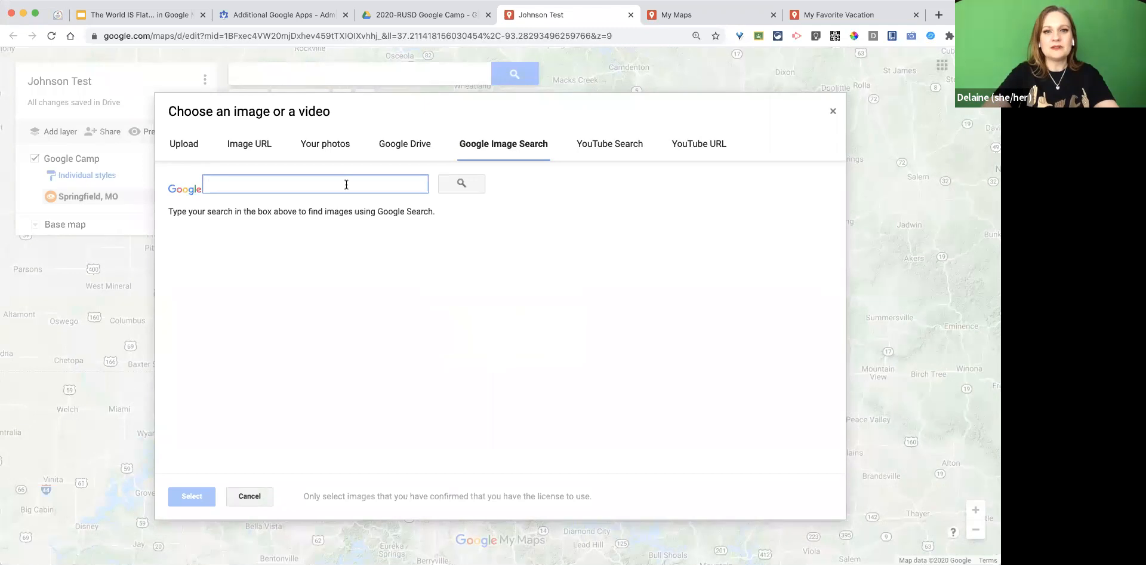
text(springfield)
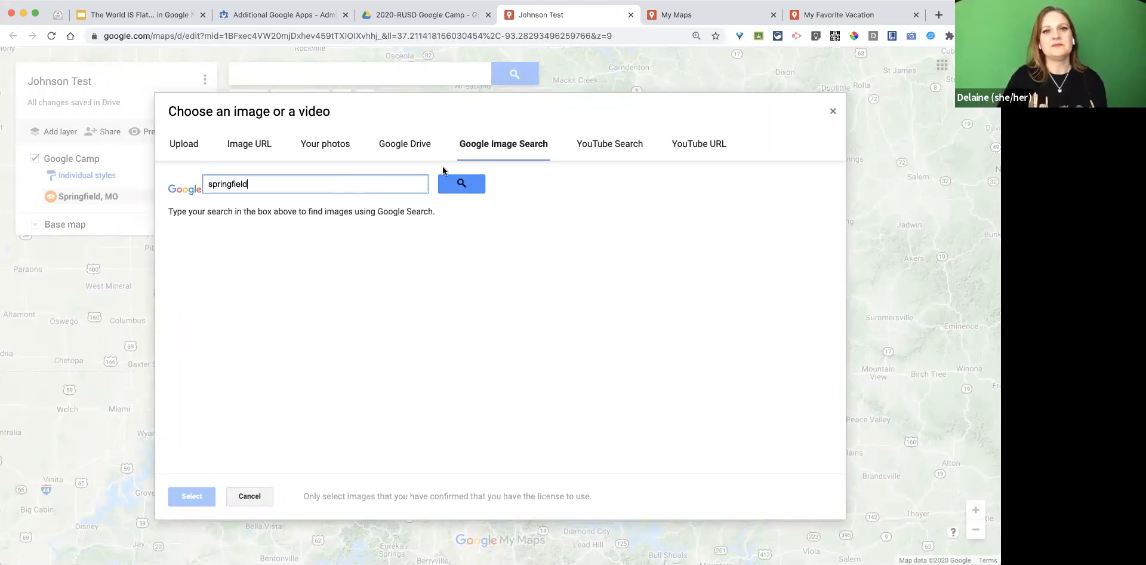
click(470, 185)
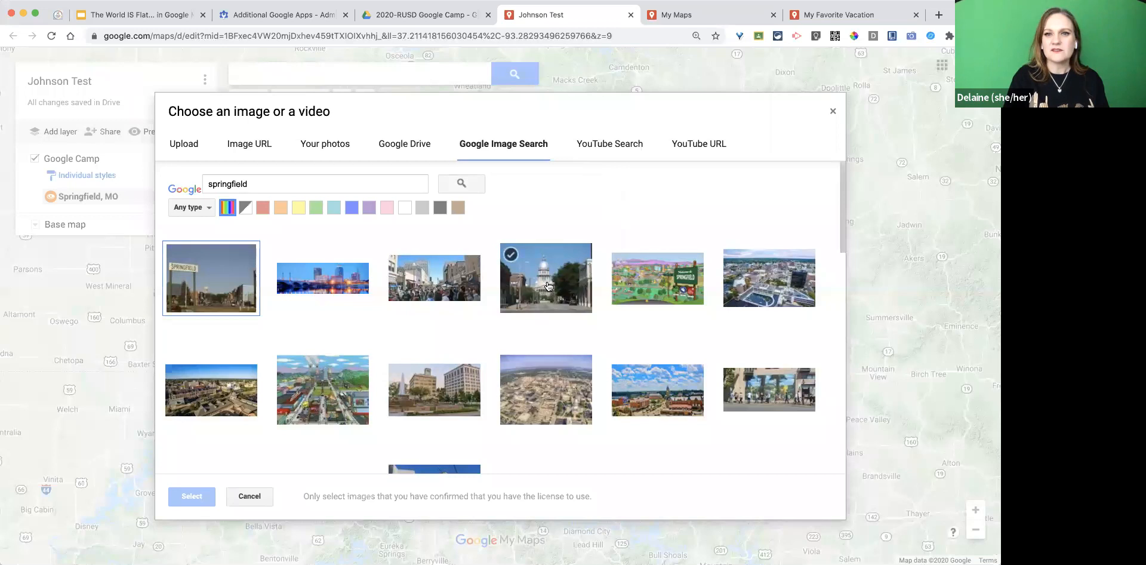
click(654, 289)
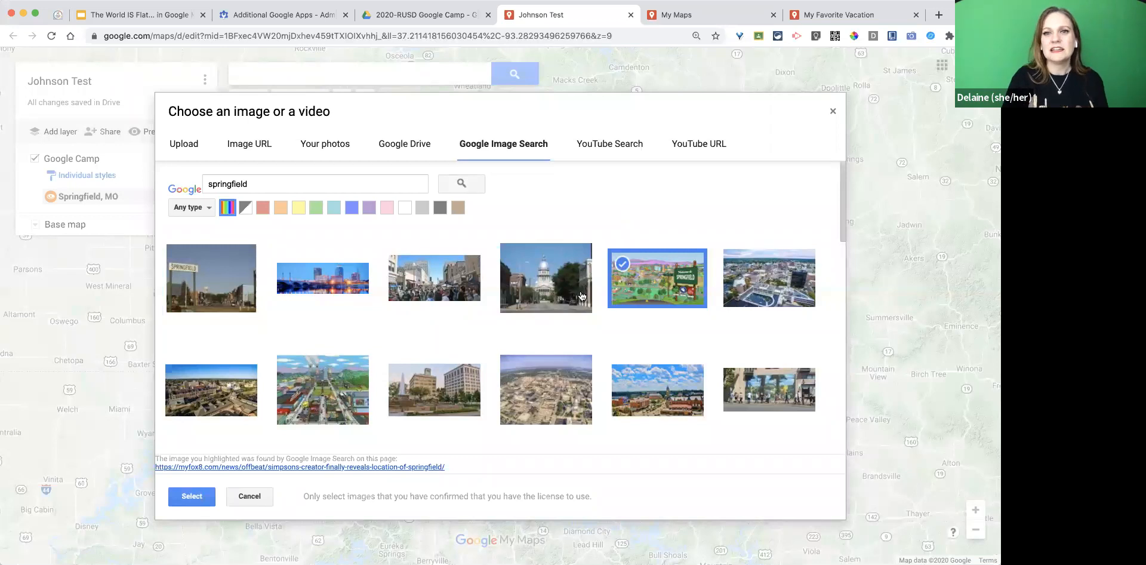
click(554, 287)
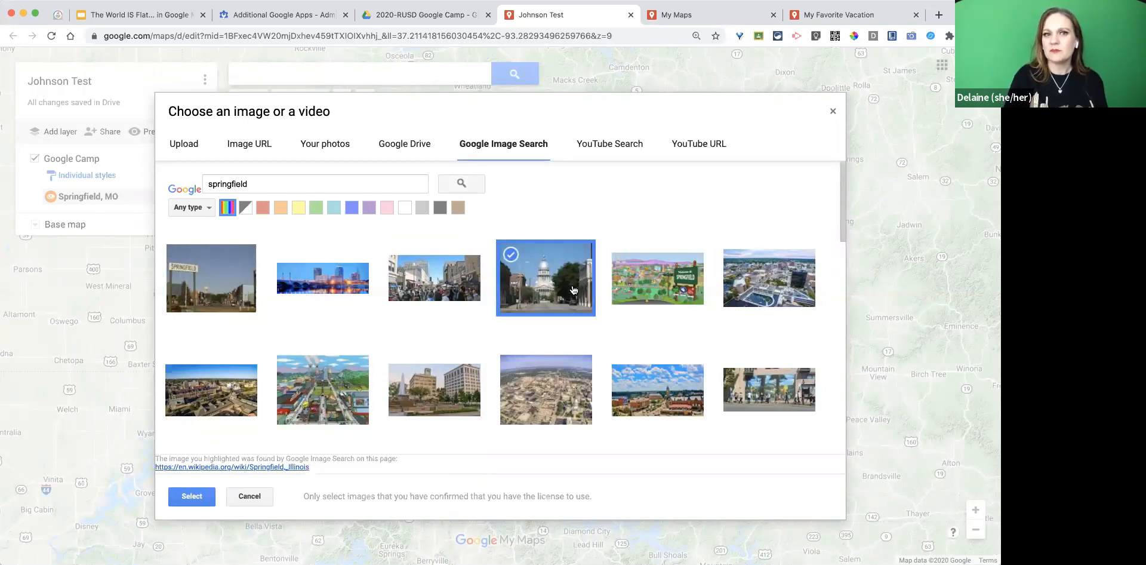
click(645, 293)
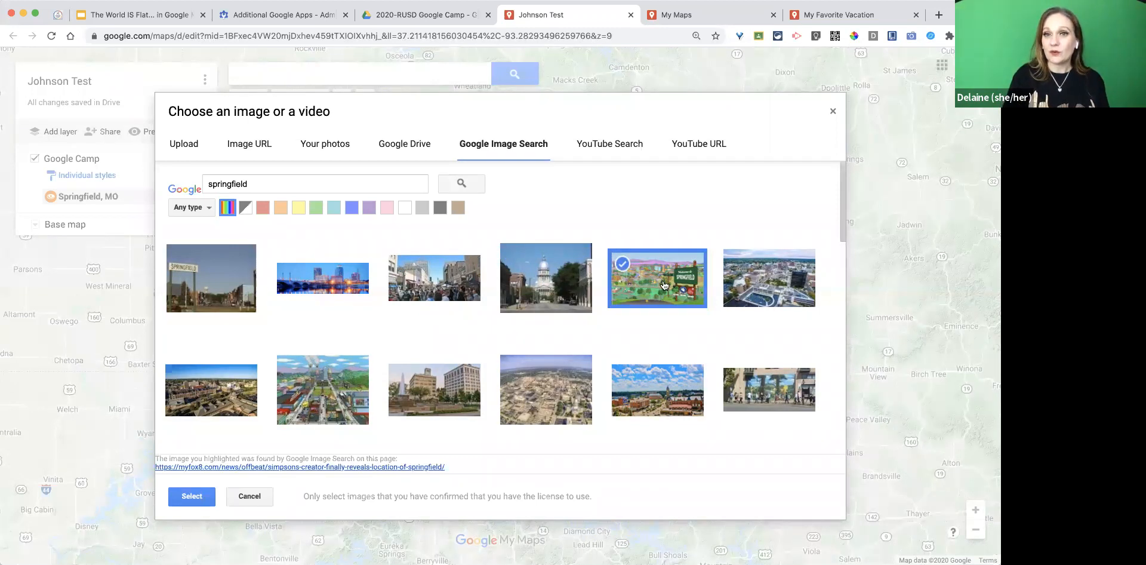
click(192, 496)
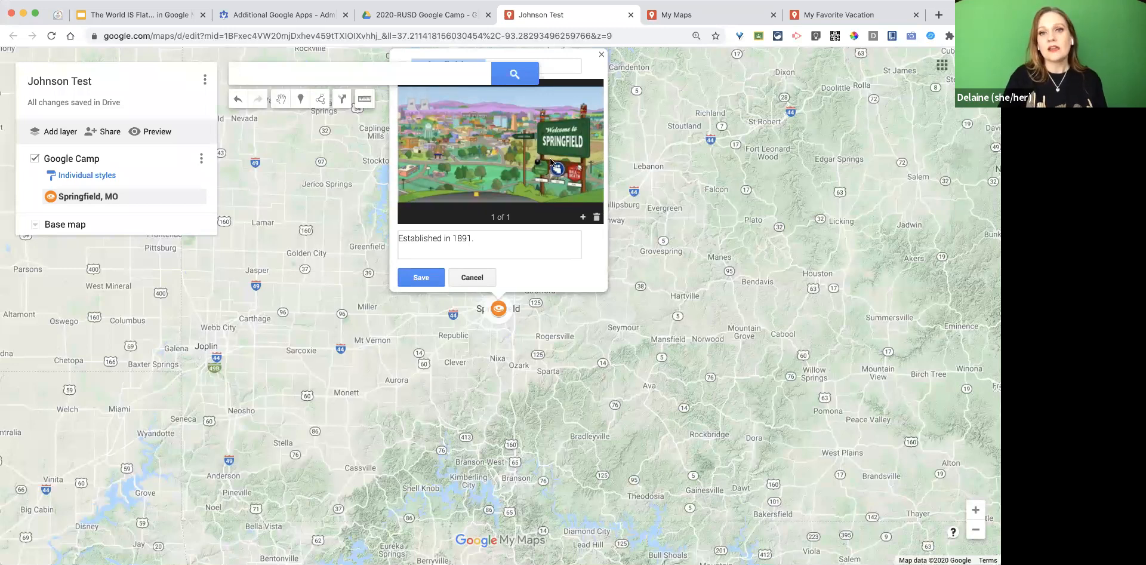
Try to add the waterfront skyline picture from the image results as a second picture on the Springfield, MO card.
click(584, 217)
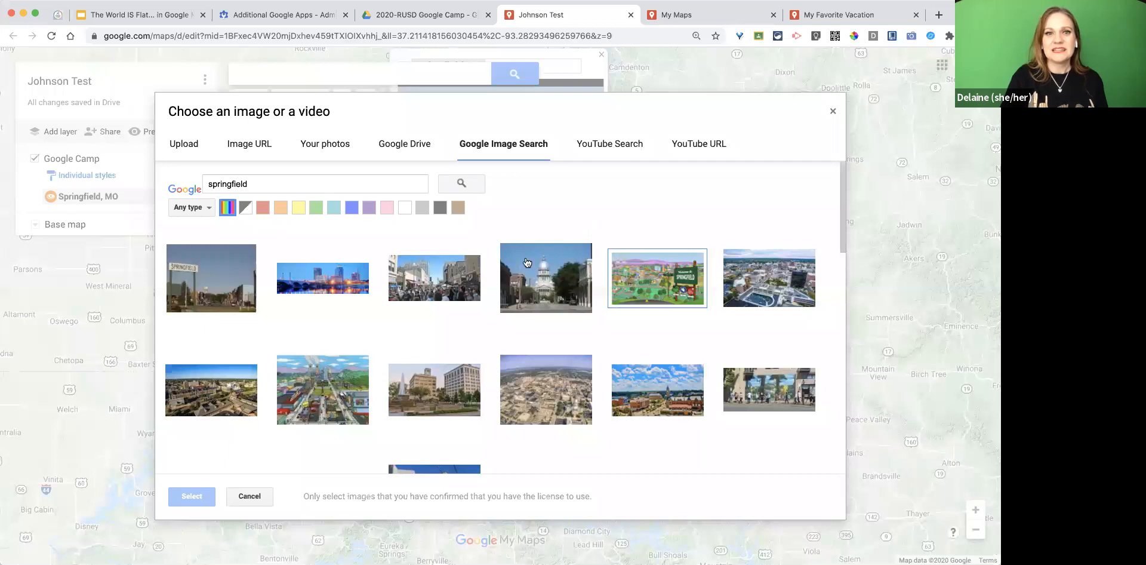
click(288, 274)
click(192, 496)
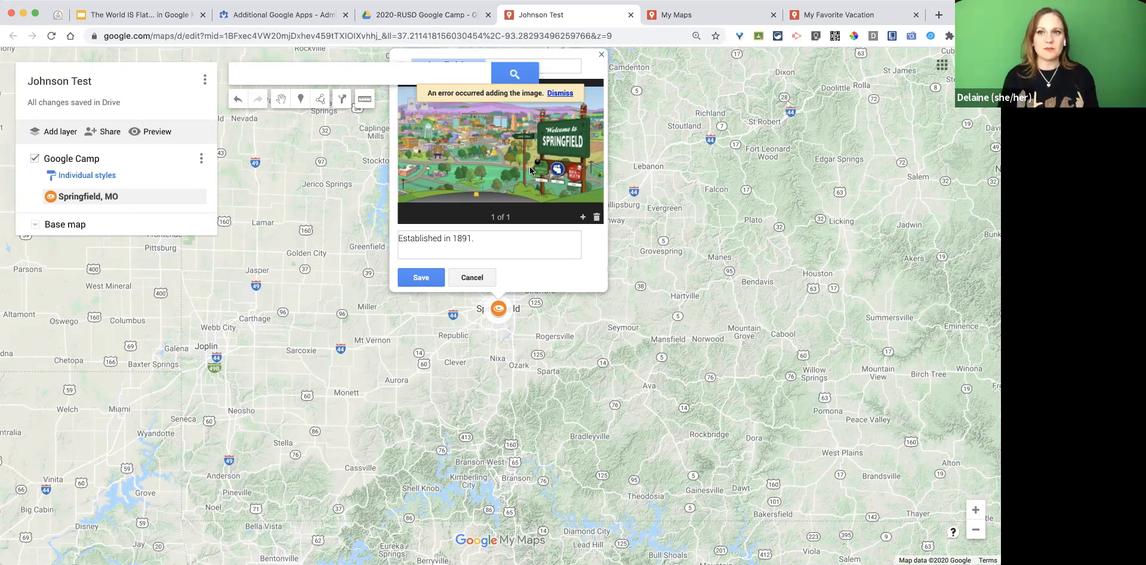
click(561, 95)
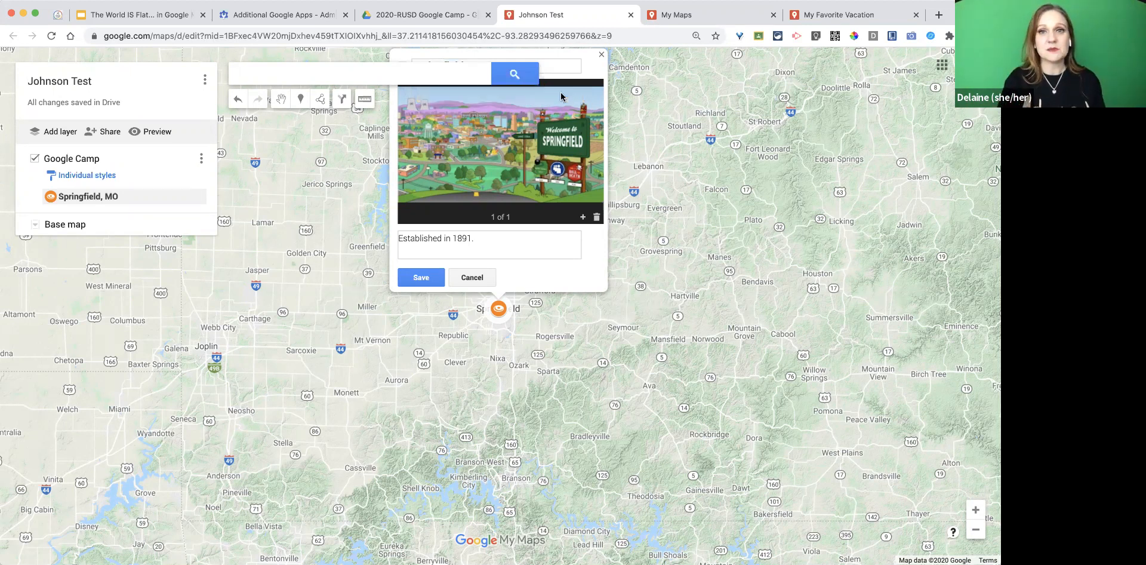
Add the aerial downtown photo beside the cartoon image in the results as the second picture and save the Springfield, MO card.
click(583, 218)
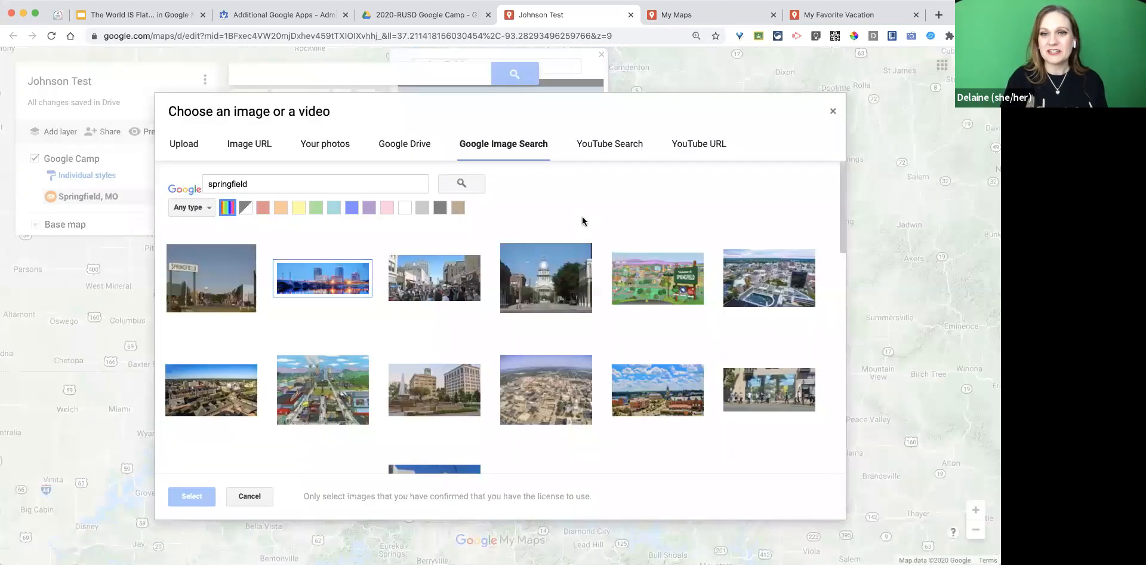
click(737, 278)
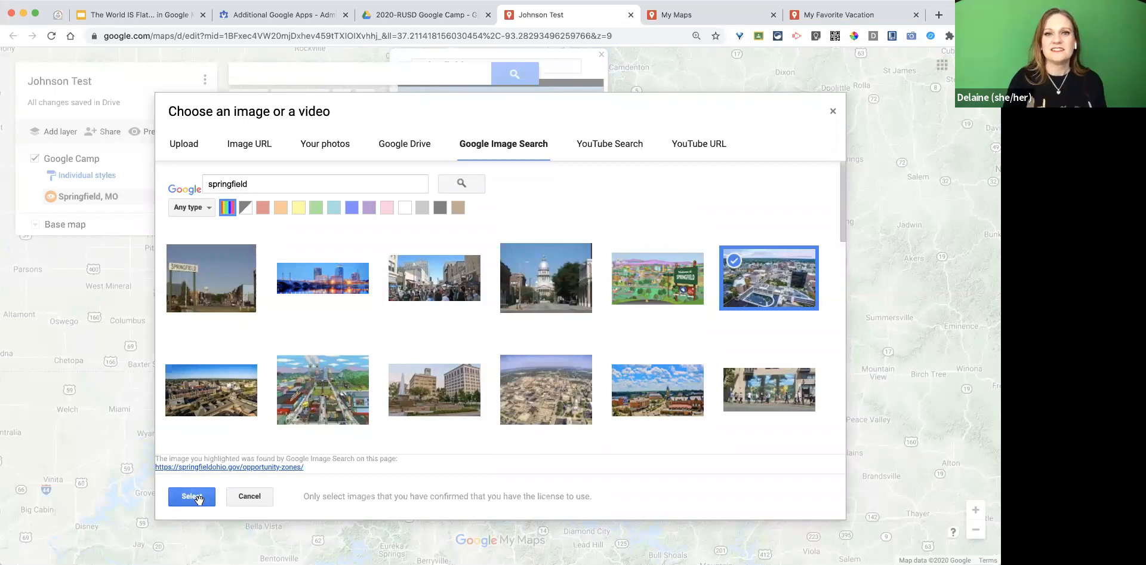
click(192, 497)
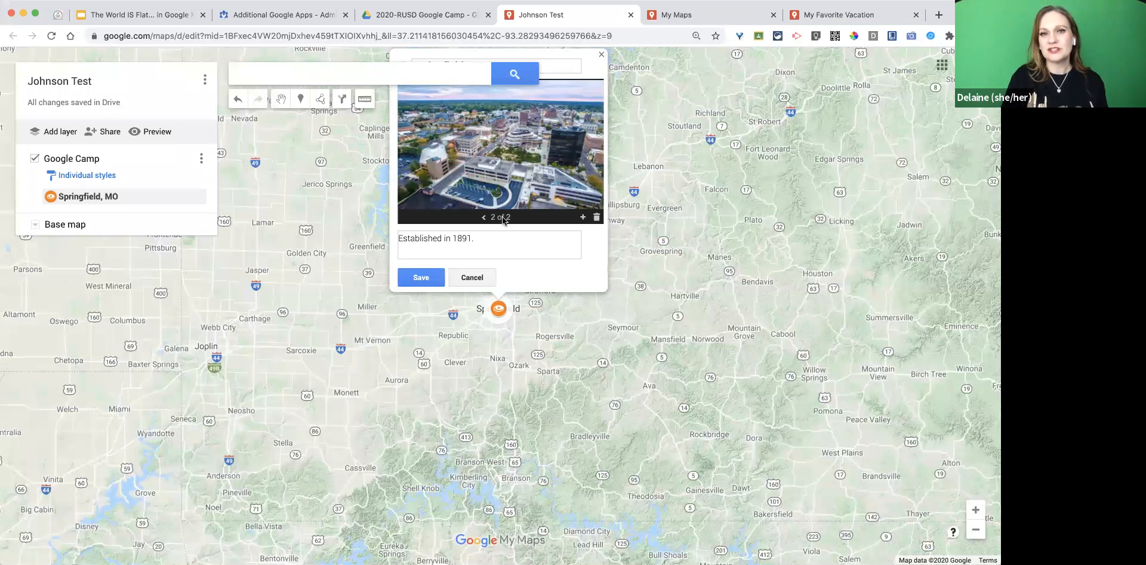
click(484, 218)
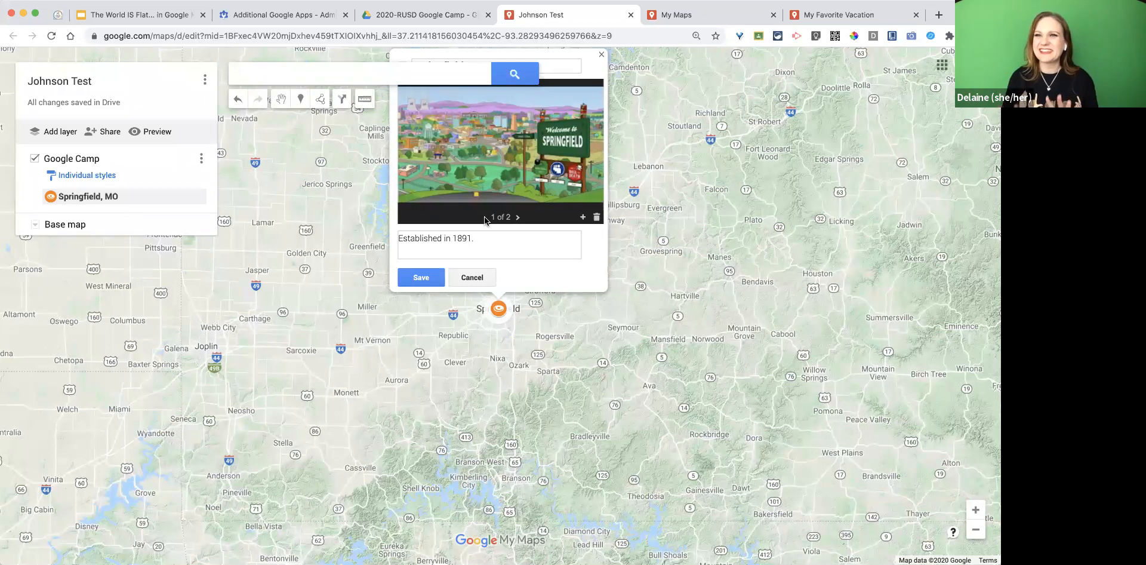
click(419, 277)
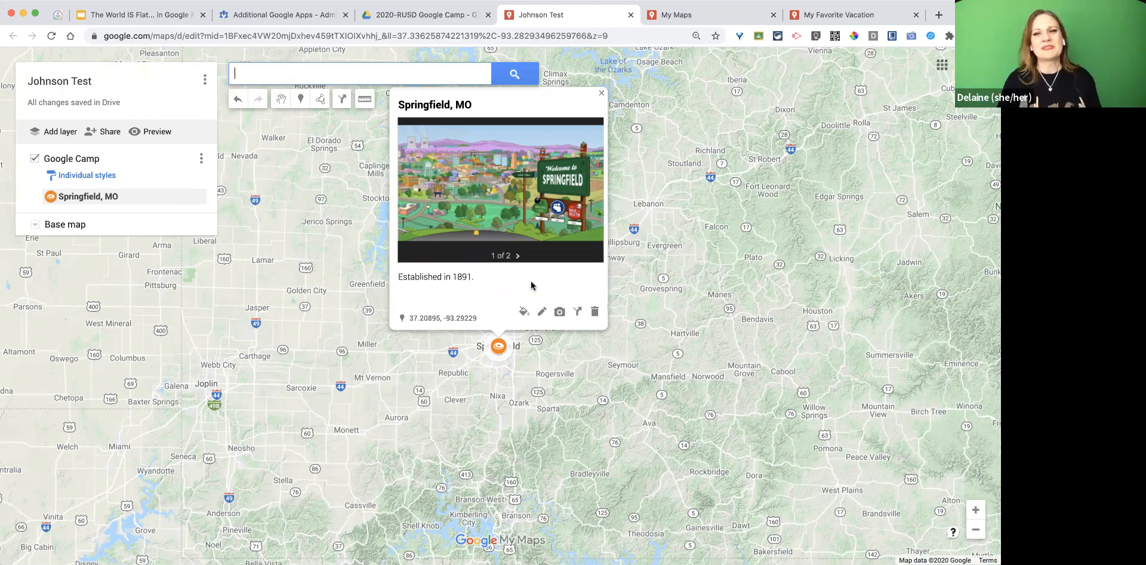
Close the Springfield, MO card, reopen it from its map marker to review its content, and close it again.
click(602, 94)
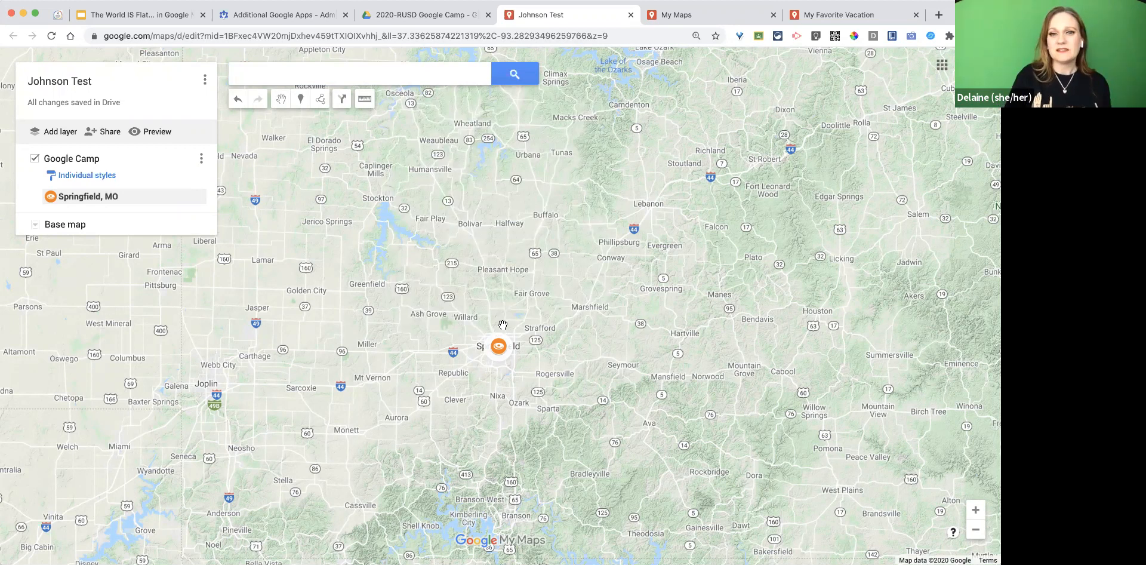
click(500, 350)
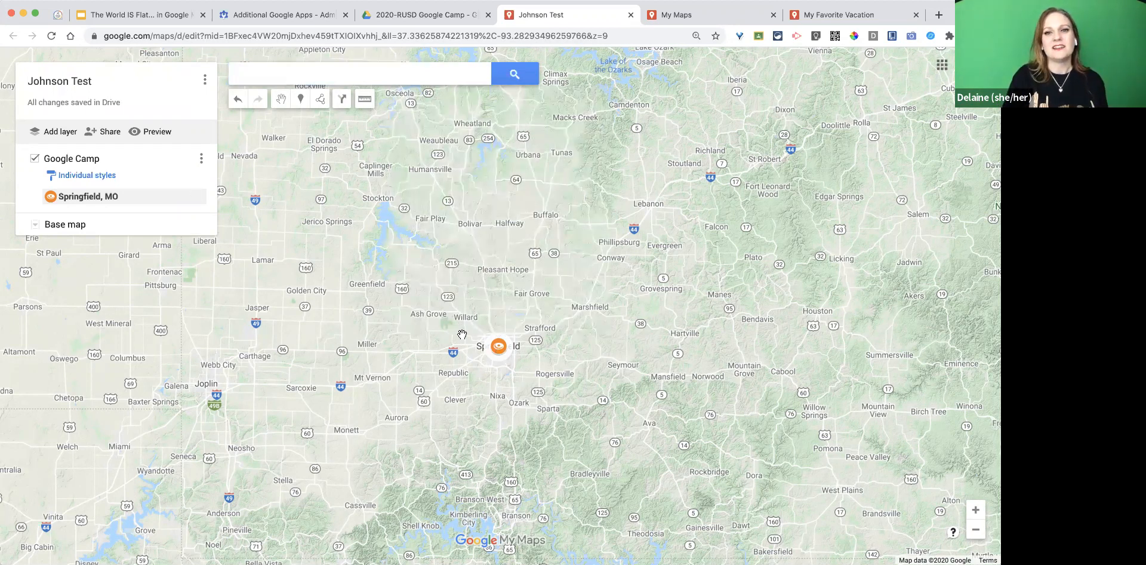
click(500, 348)
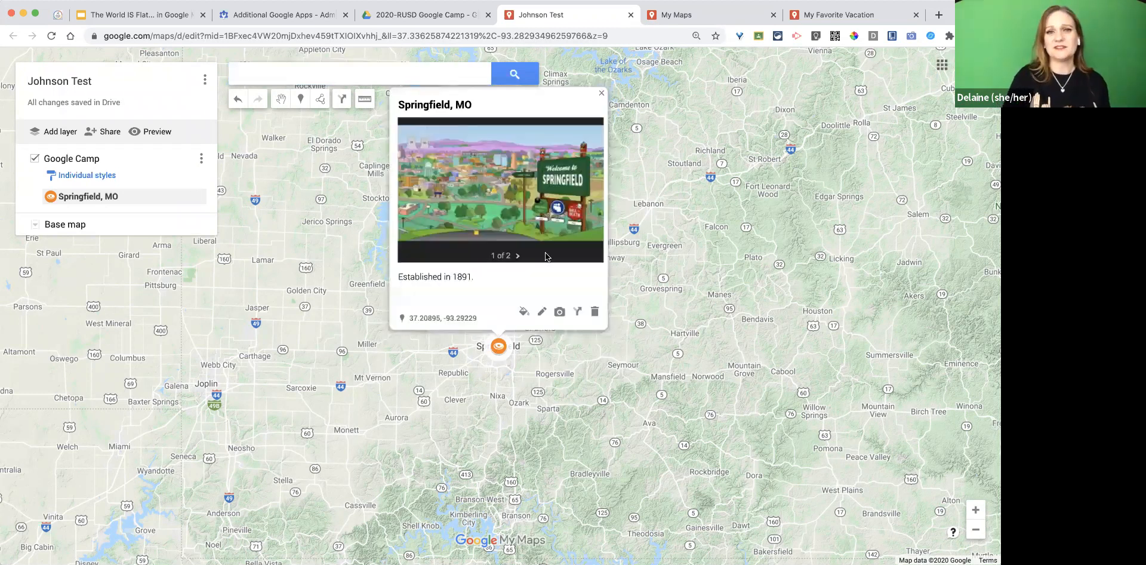
click(601, 92)
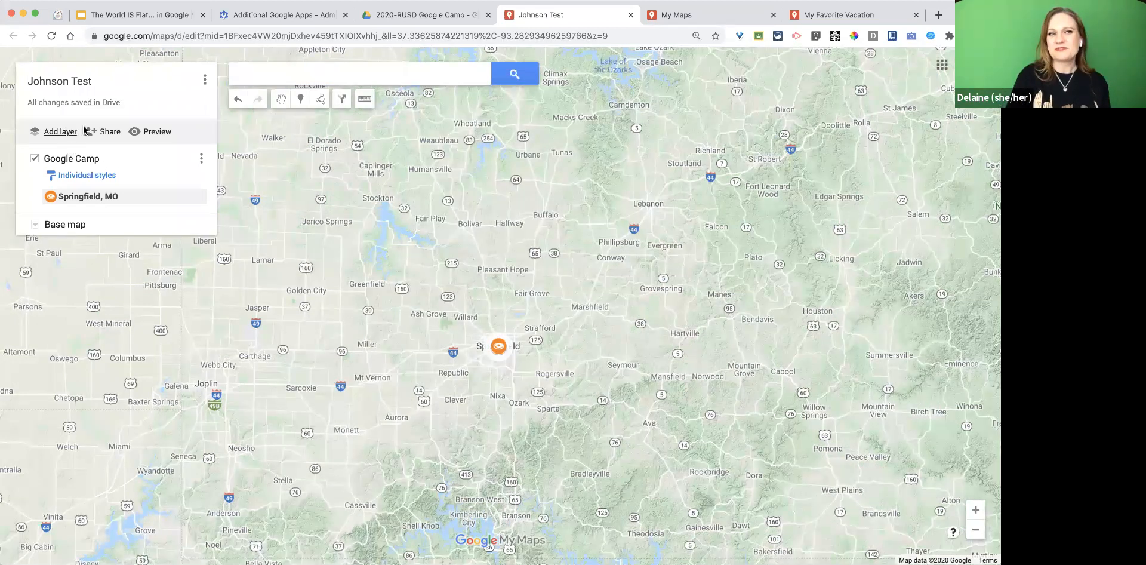
Search the map for "shelby" and choose Shelbyville, IN, USA.
mouse_move(82, 203)
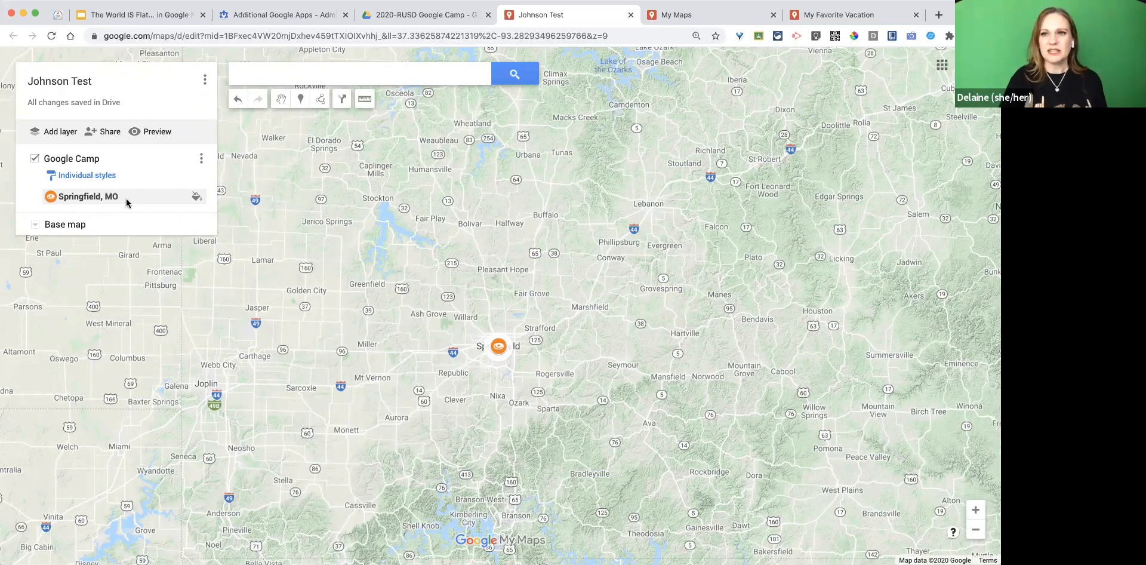
click(276, 71)
text(shelby)
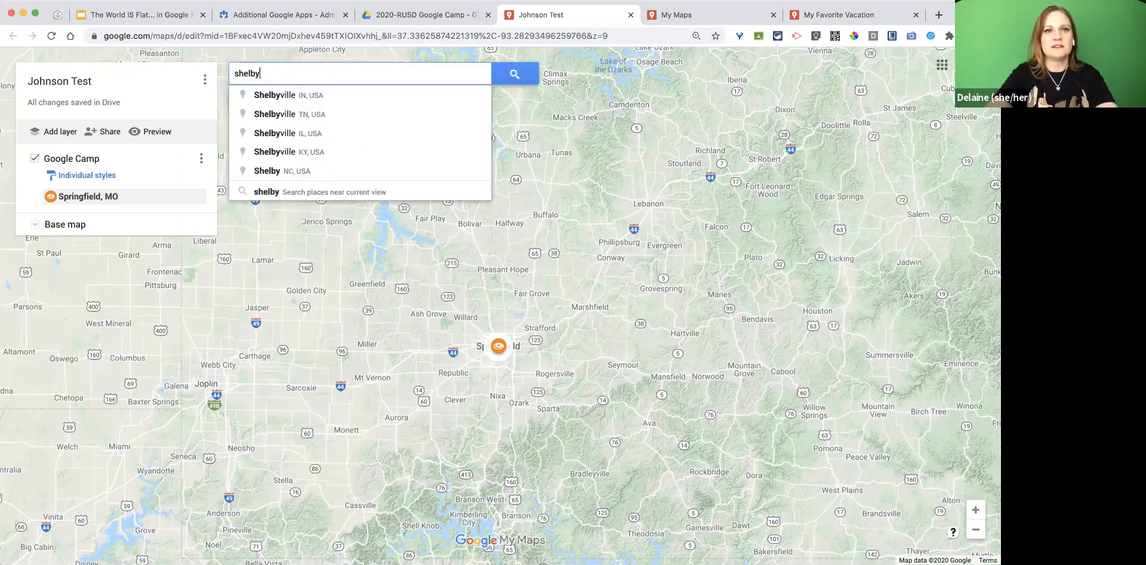
text(f)
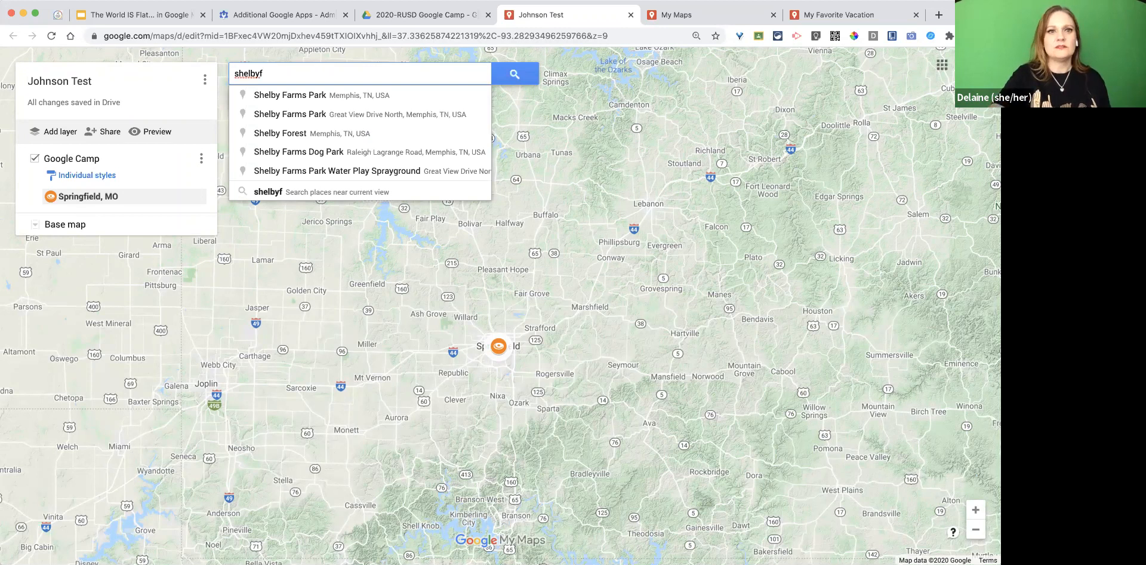
key(BackSpace)
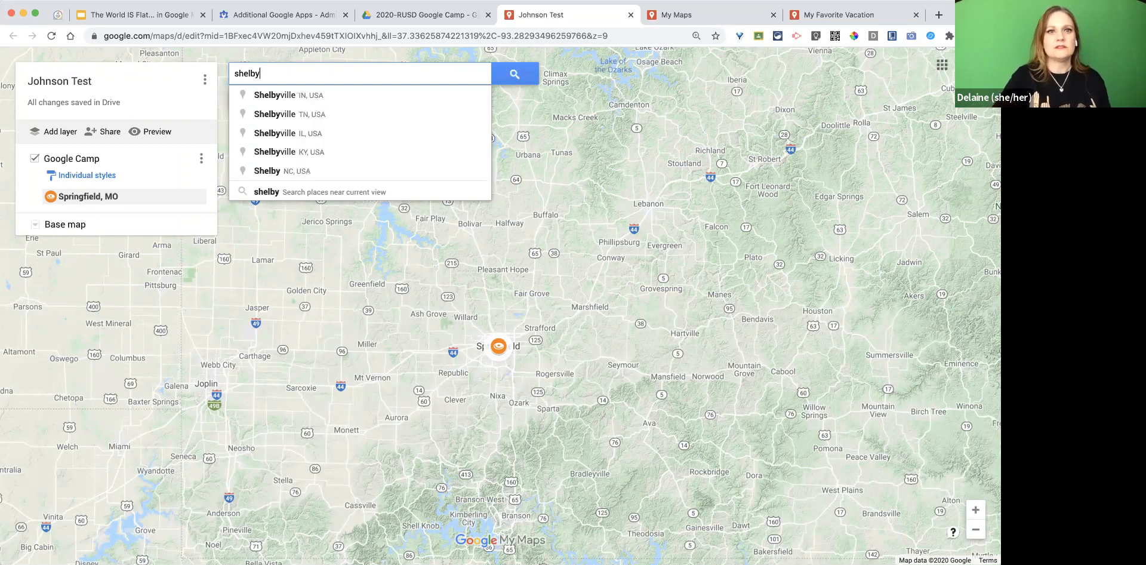
click(278, 100)
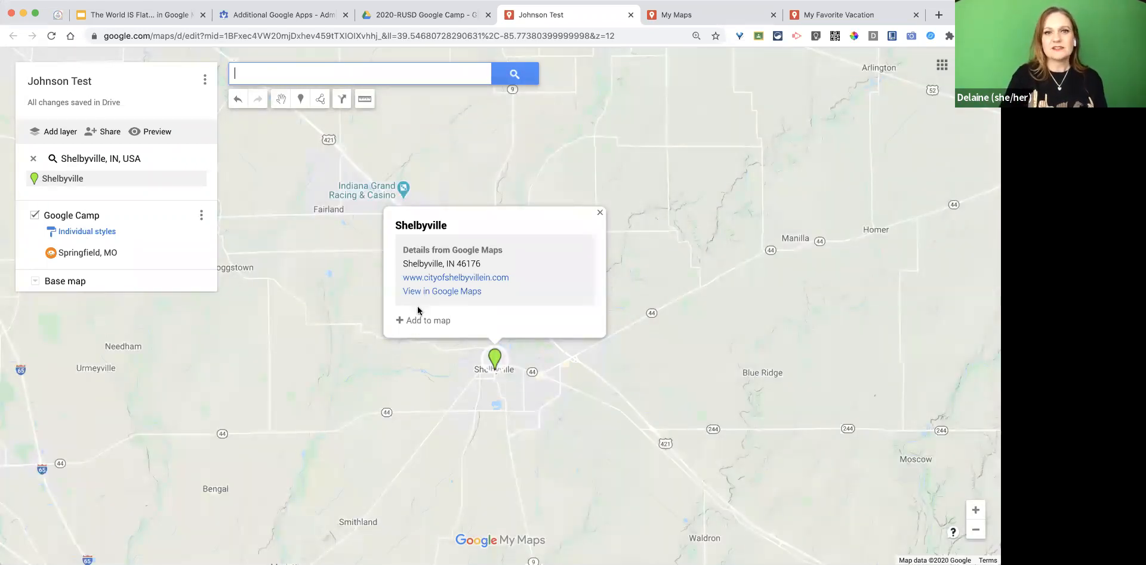
Add Shelbyville to the Google Camp layer and remove the Google Maps details from its information card.
click(406, 324)
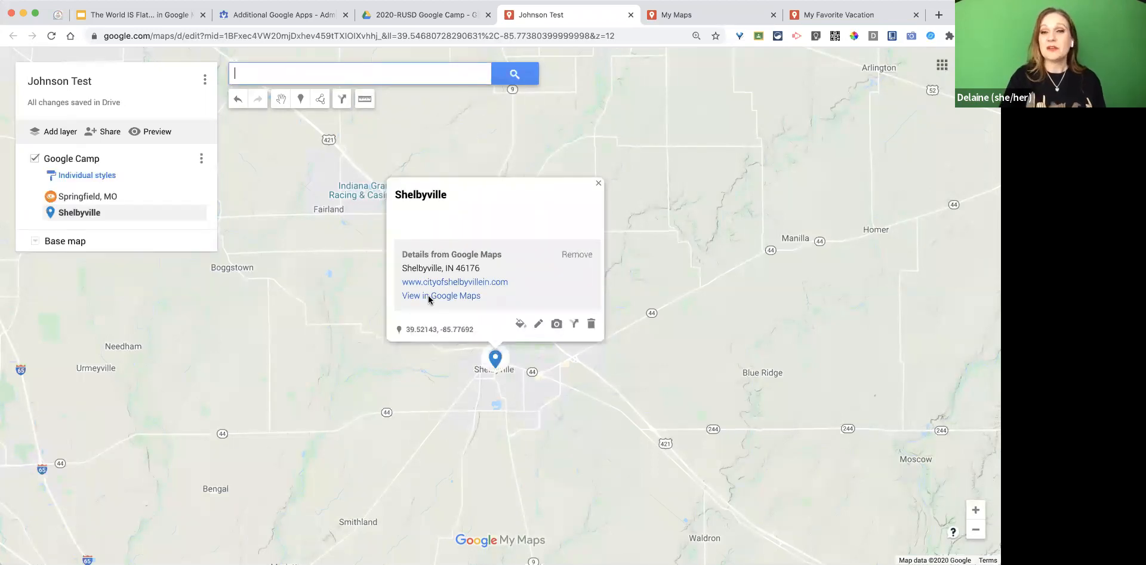
click(571, 257)
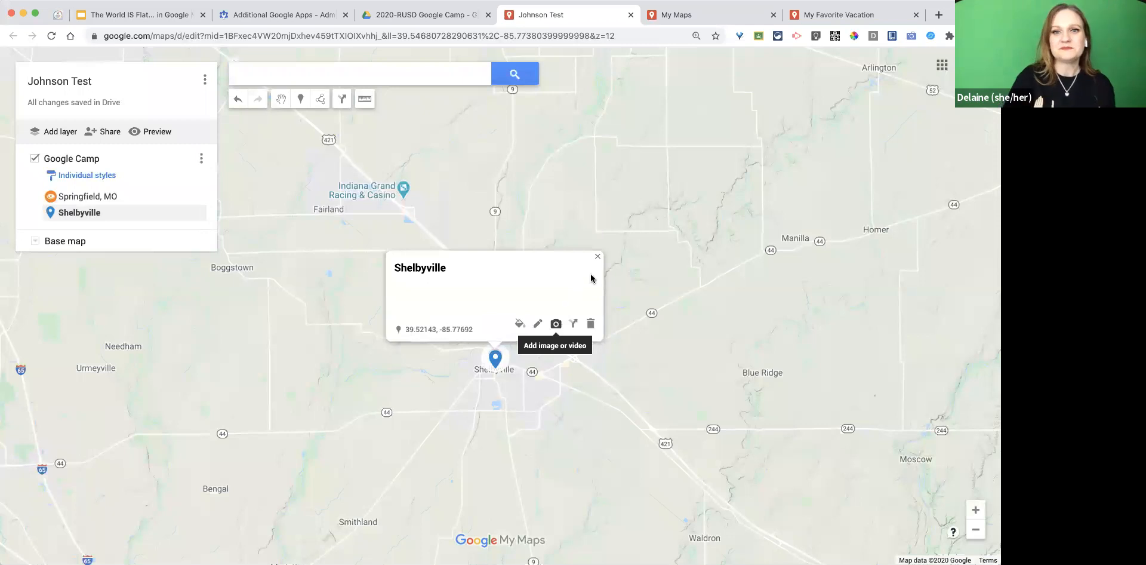
Close the Shelbyville information card and add a new layer to the map.
click(597, 256)
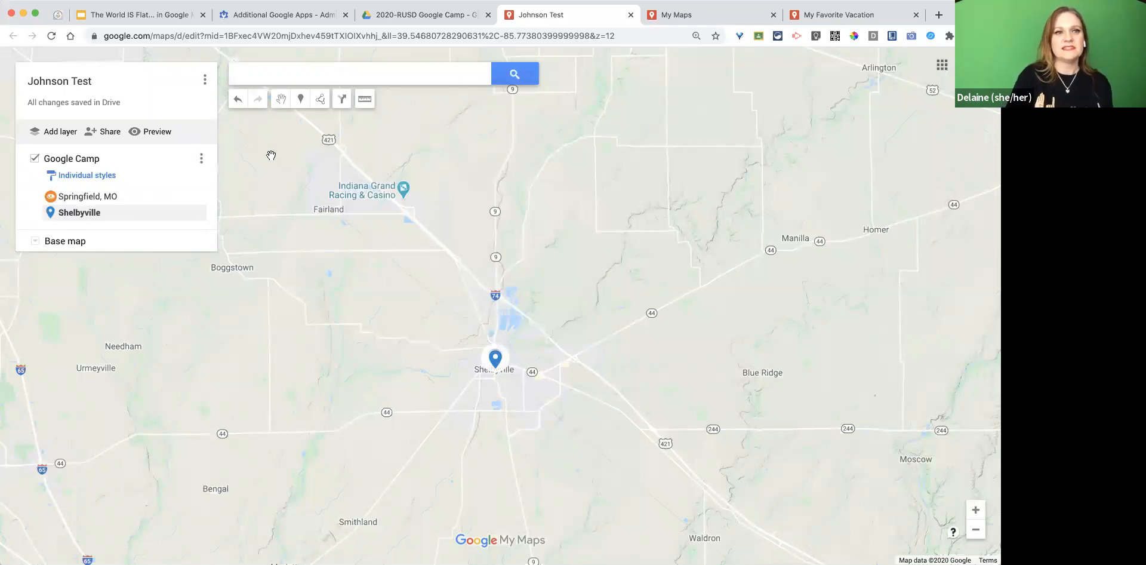
click(60, 133)
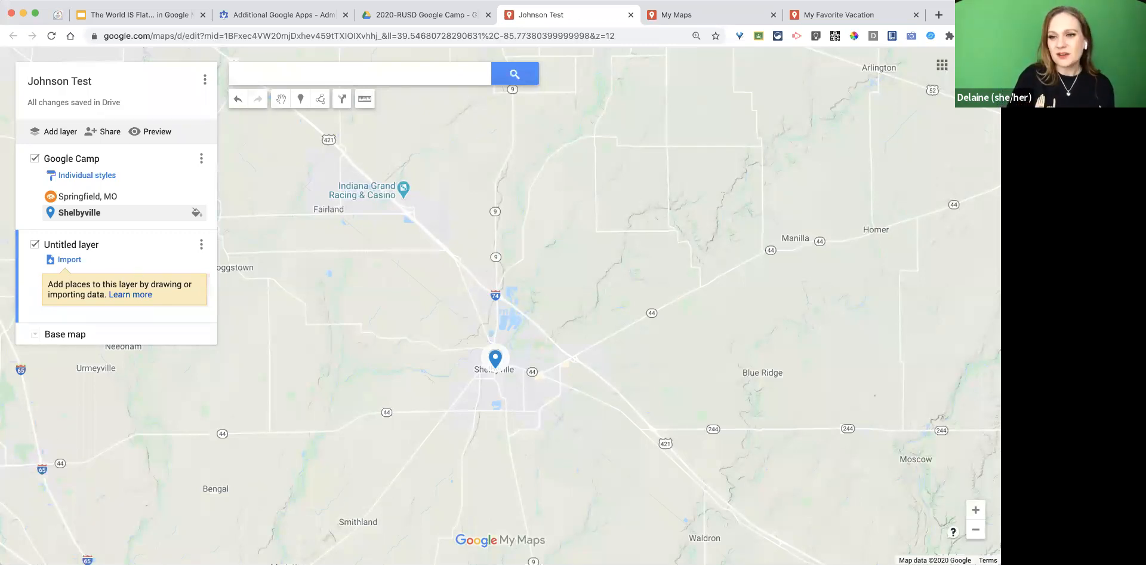
Place a marker in northern Missouri on the new layer, name it "Kansas City", save it and close its card.
click(979, 535)
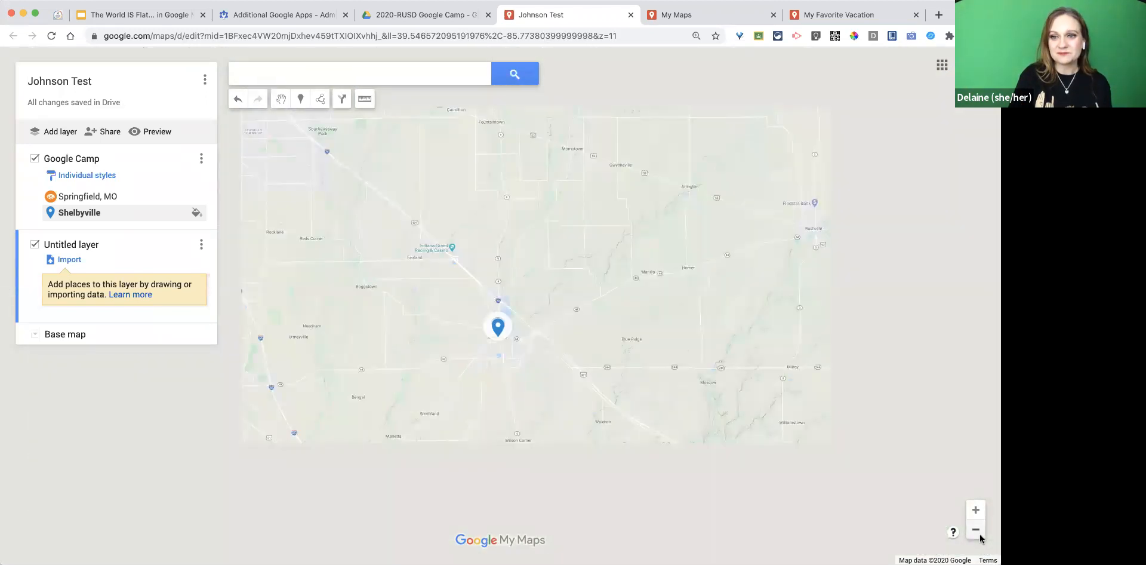
click(977, 531)
click(978, 531)
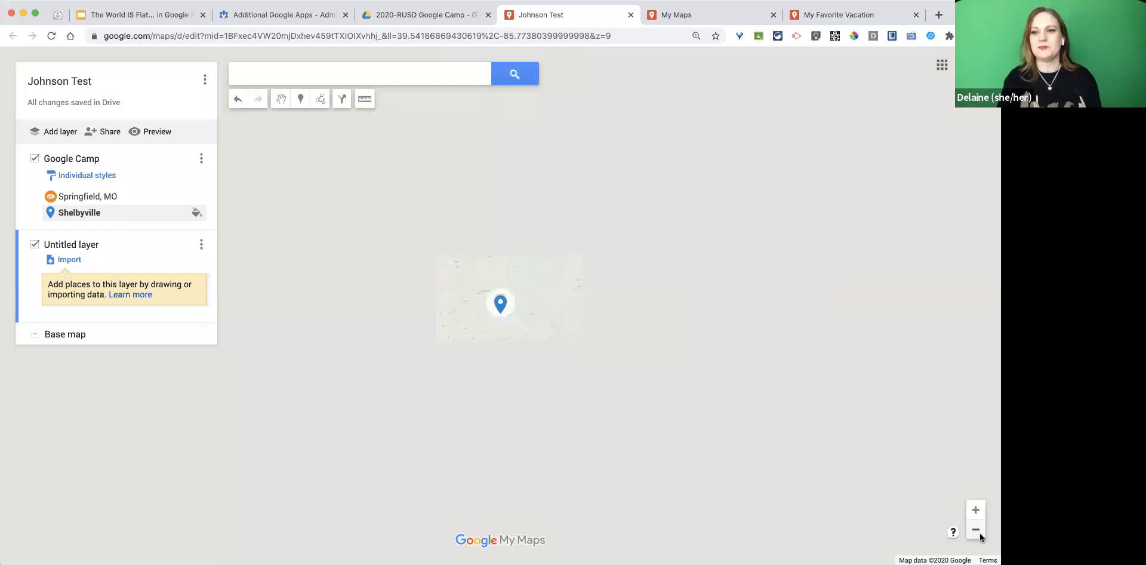
click(976, 530)
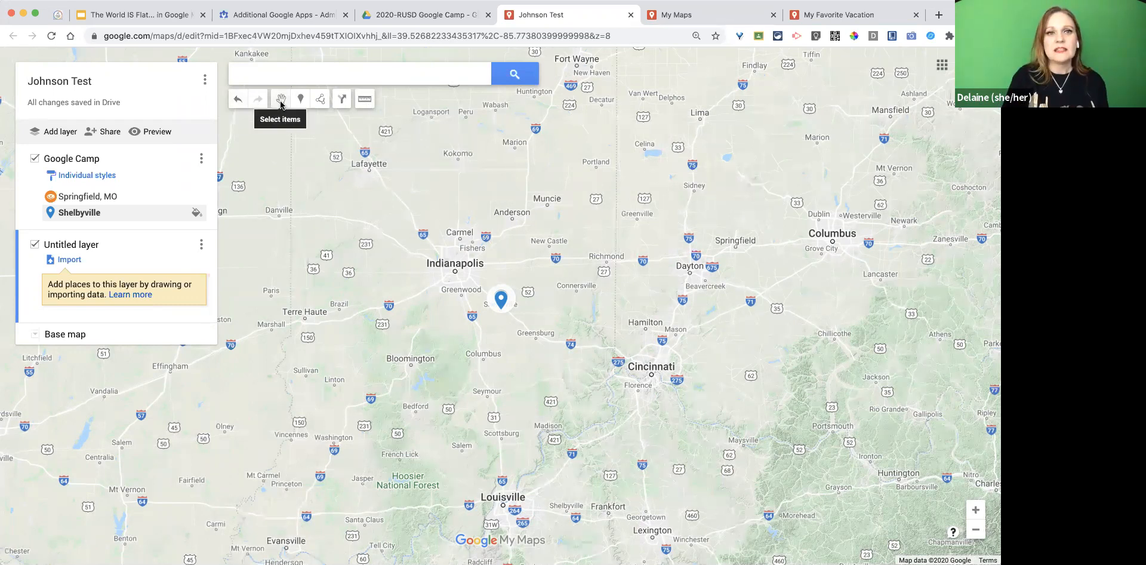
drag(302, 172, 436, 230)
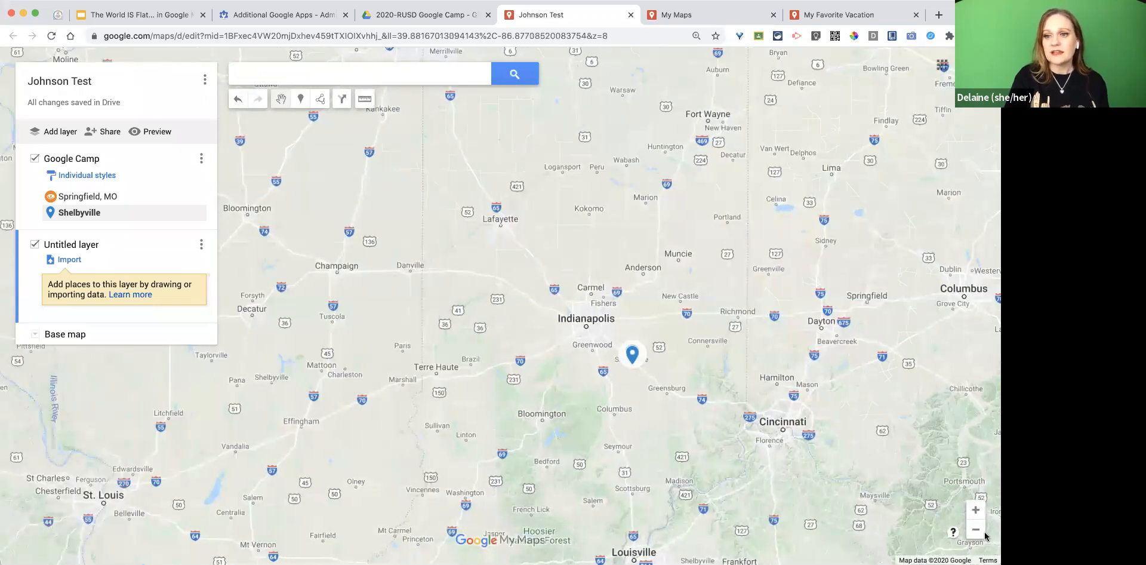
click(977, 530)
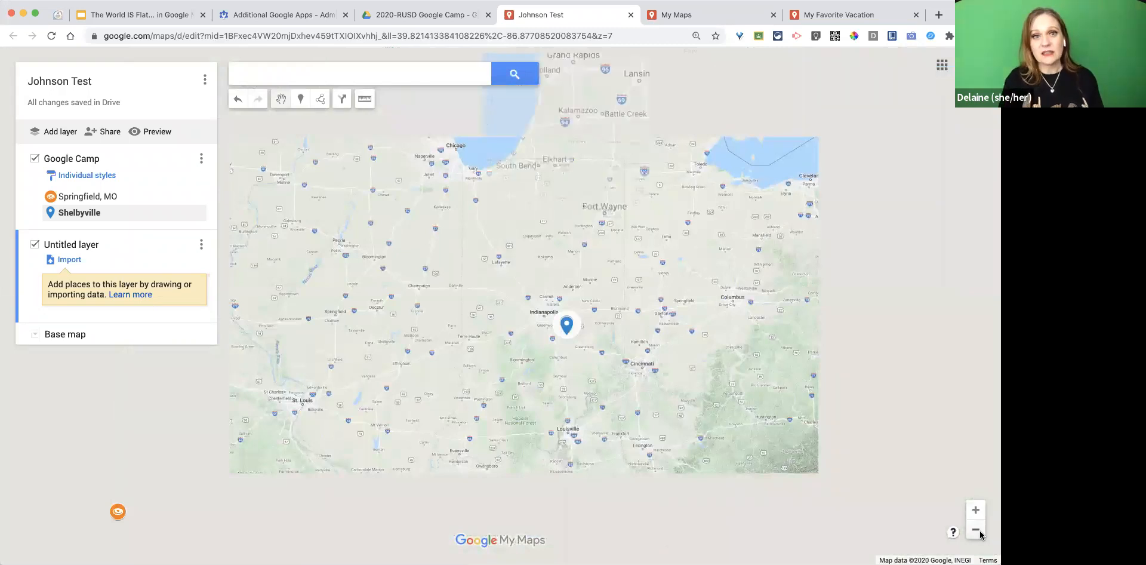
click(976, 530)
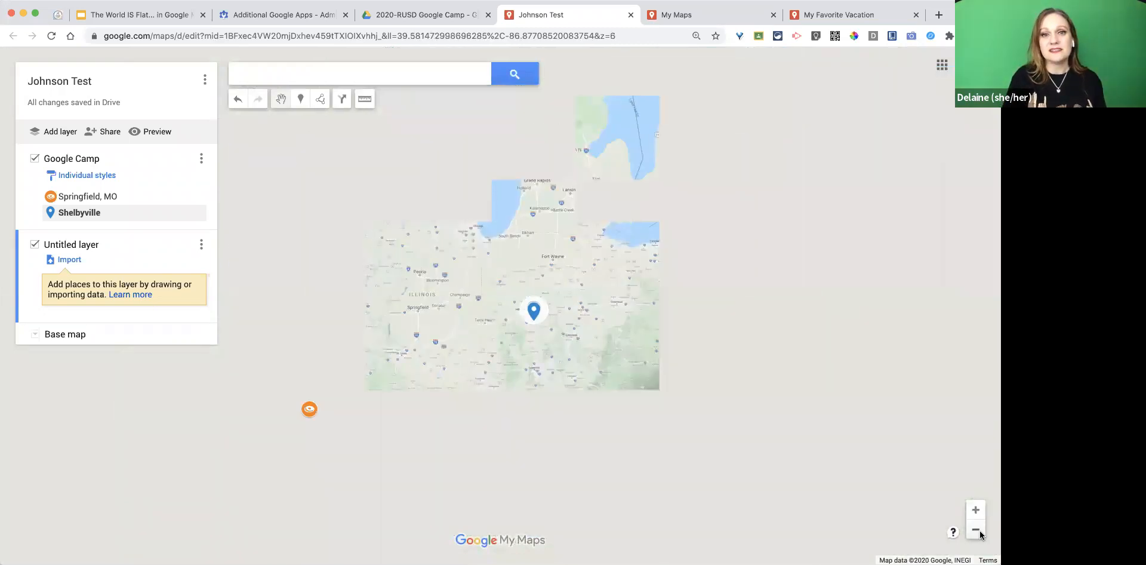
drag(495, 267, 529, 200)
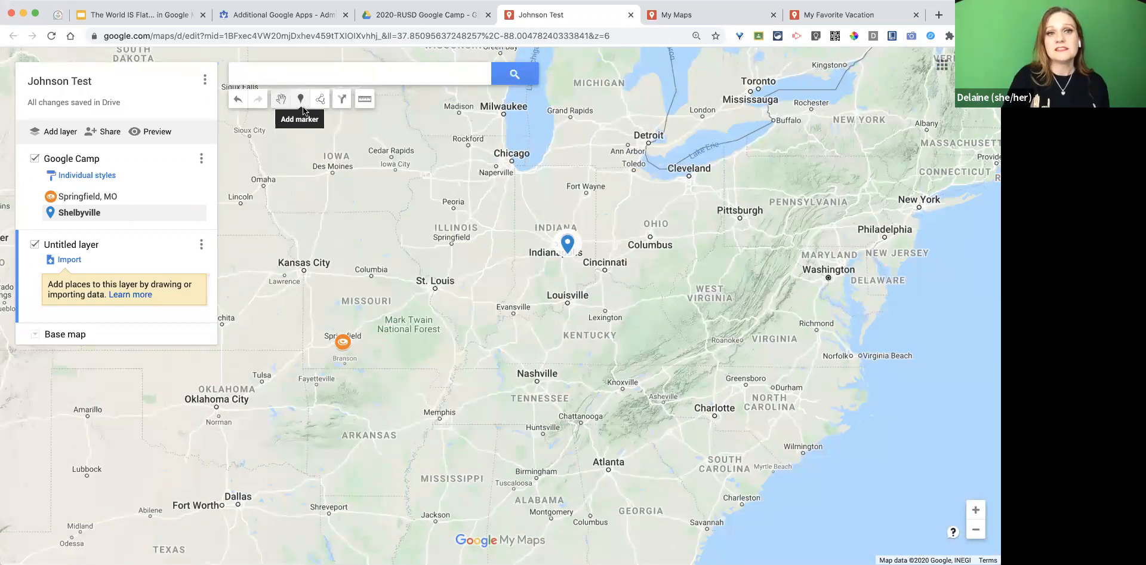
click(301, 101)
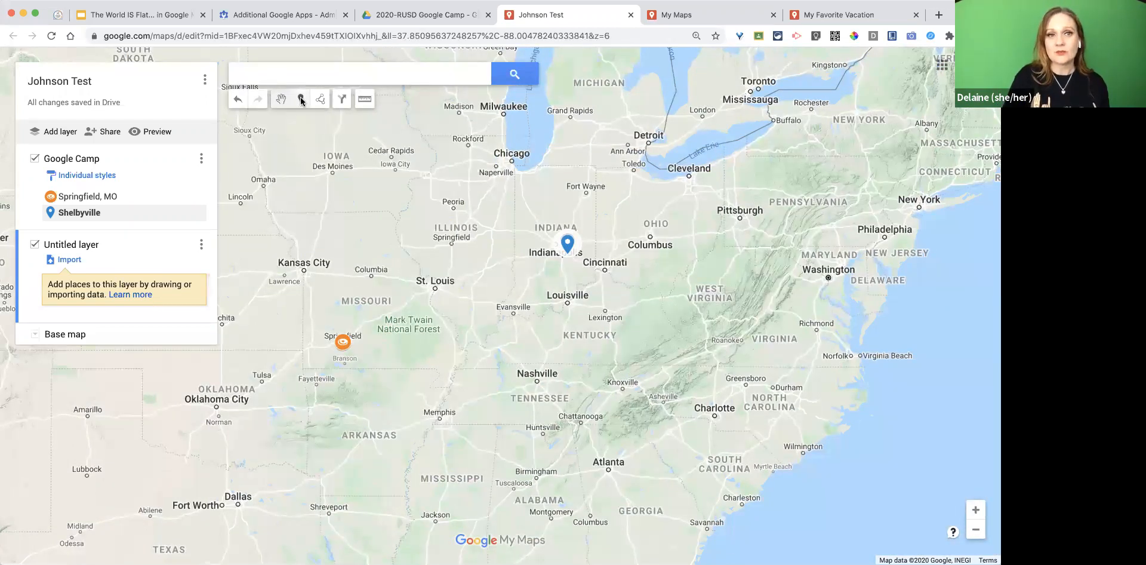
click(355, 240)
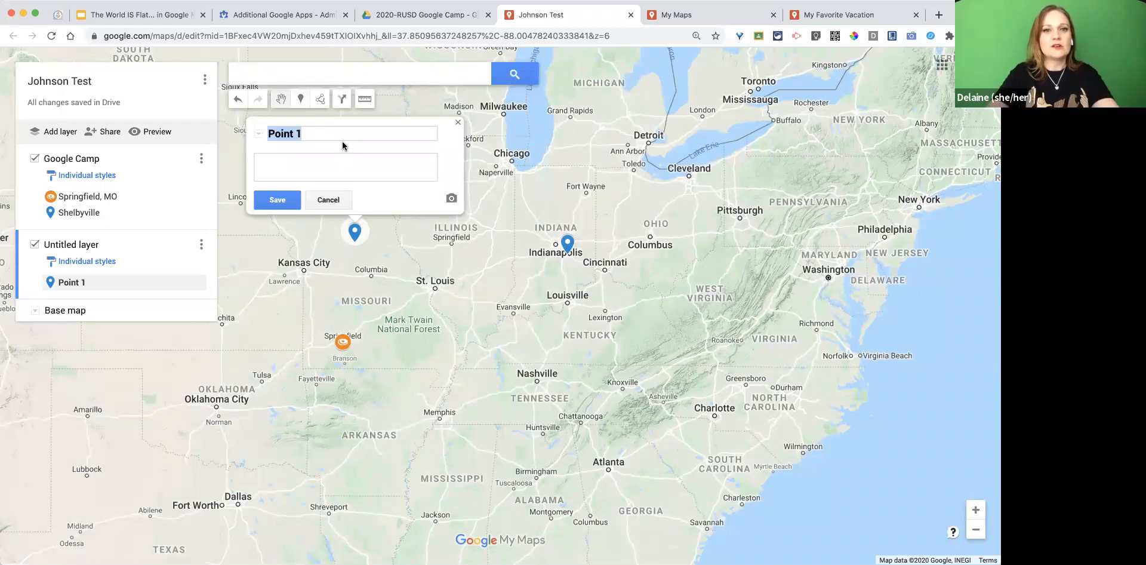
text(Ka)
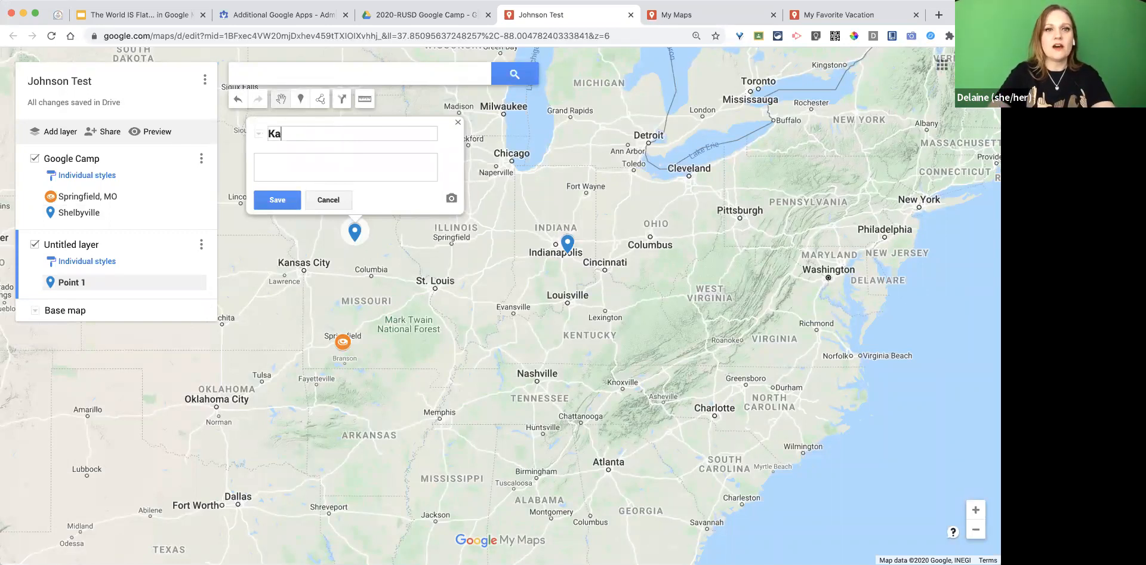
text(nsas City)
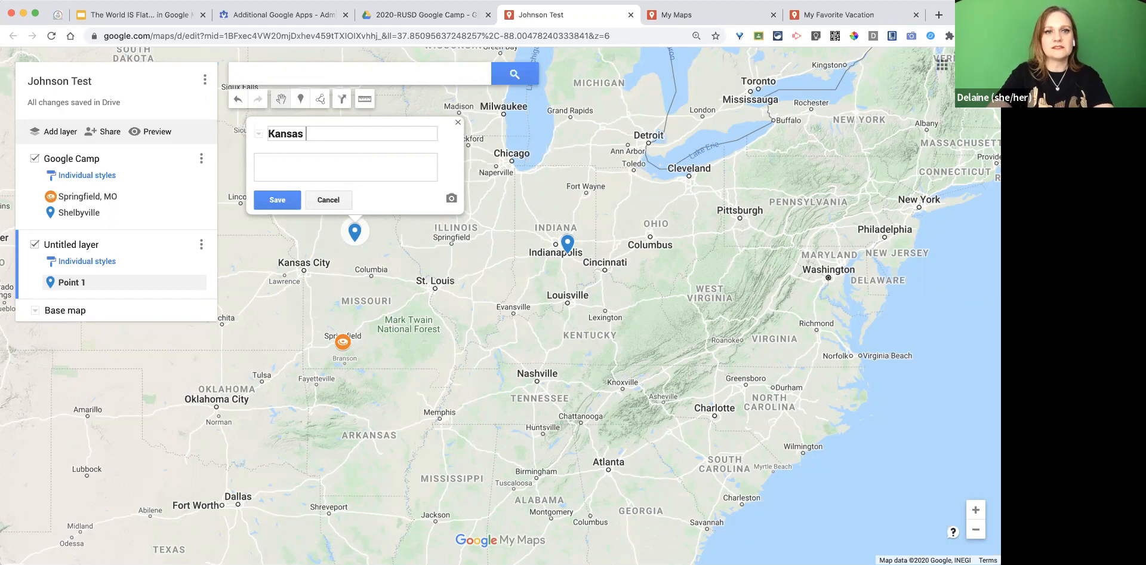
click(278, 201)
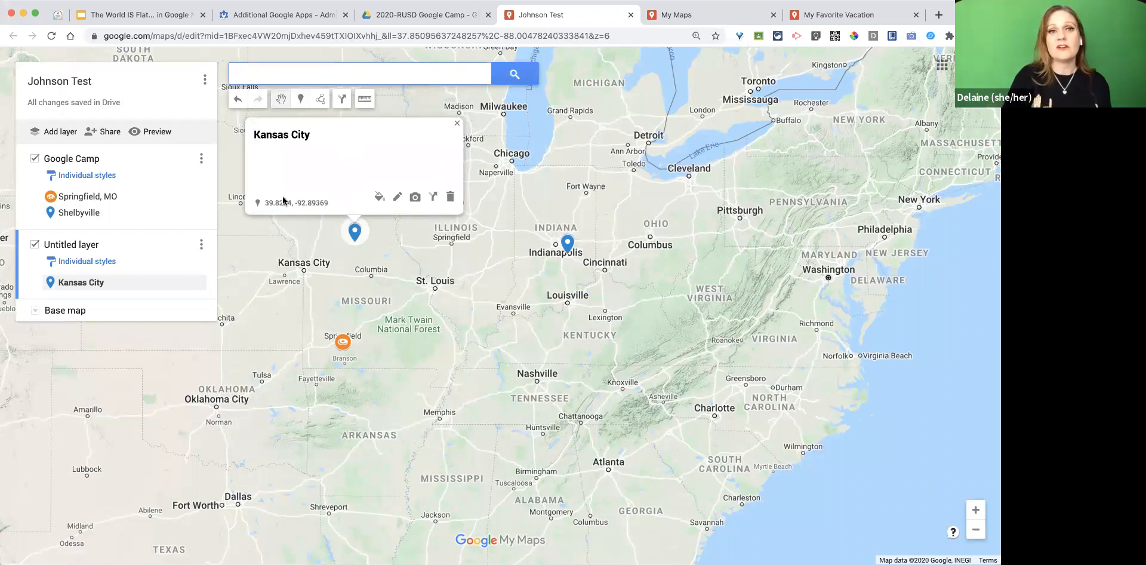
click(455, 124)
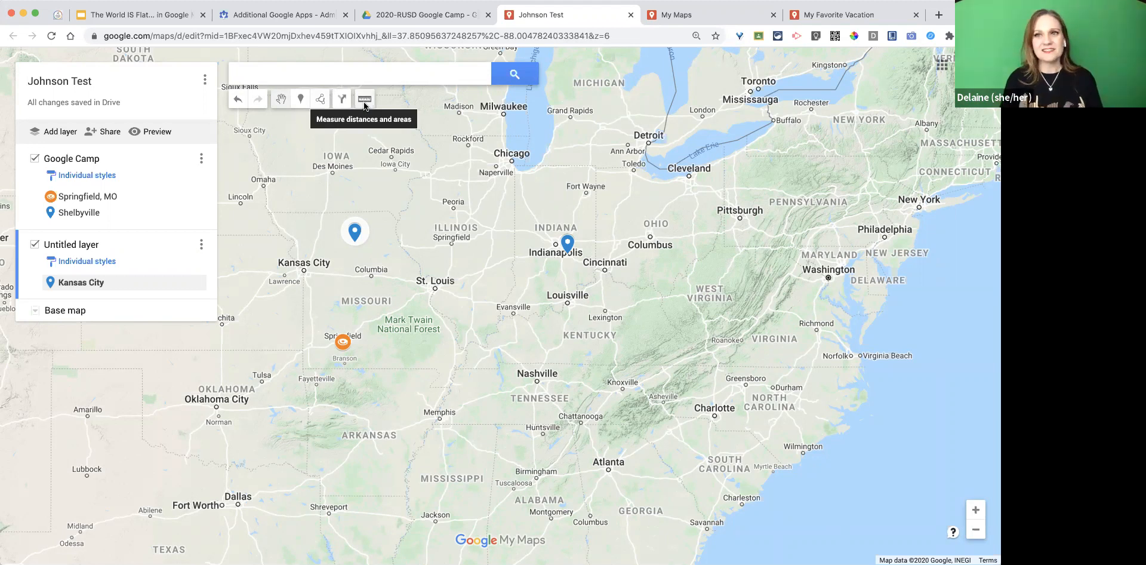
Draw a closed triangle connecting the Springfield, Kansas City and Shelbyville markers, save it with its default name and close its card.
click(320, 100)
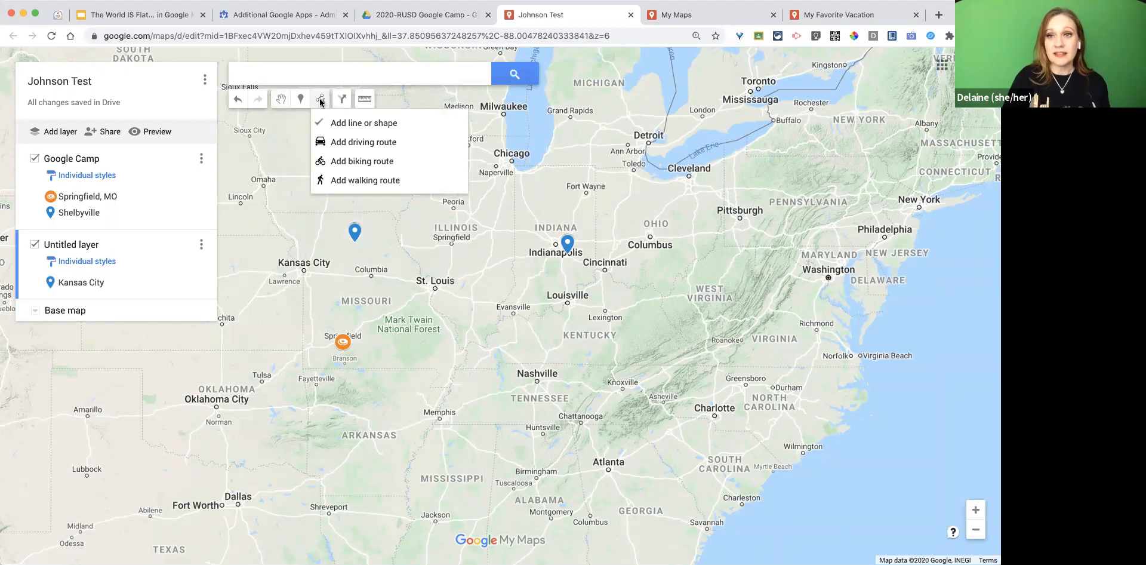
click(406, 123)
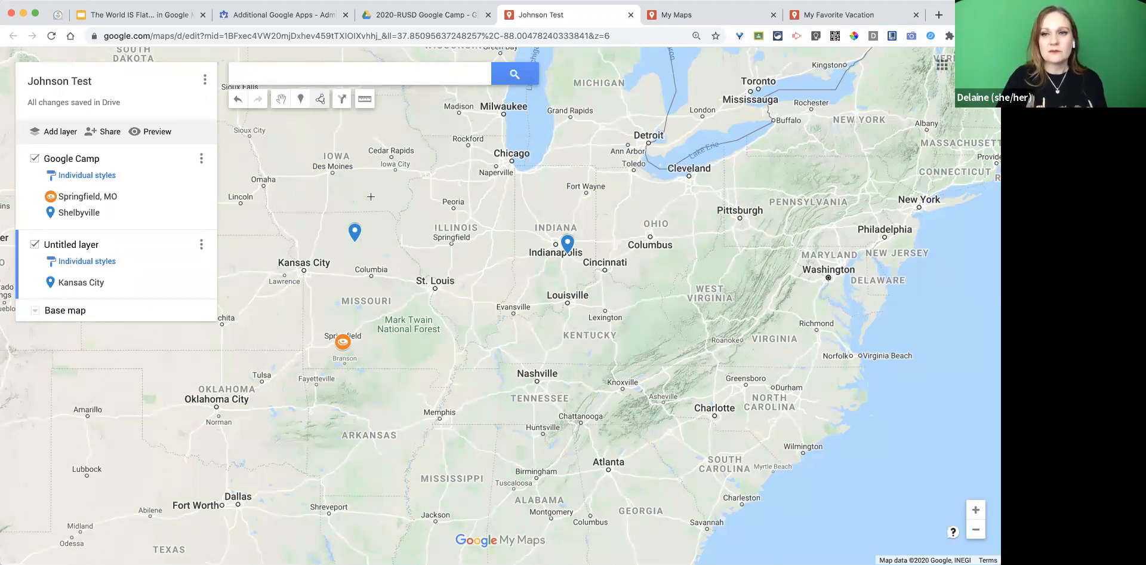
click(343, 342)
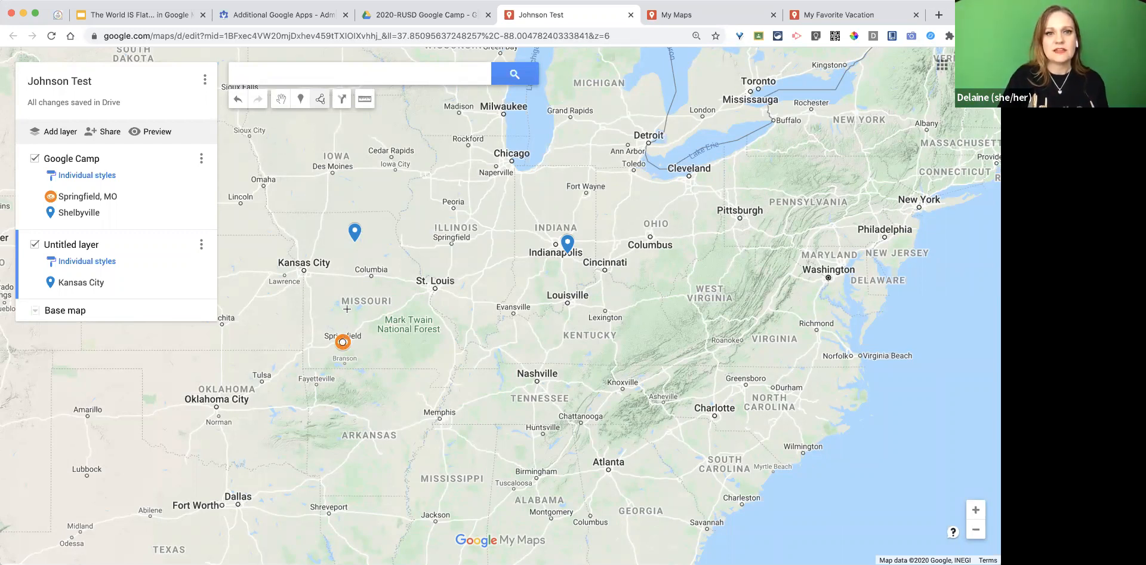
double_click(355, 232)
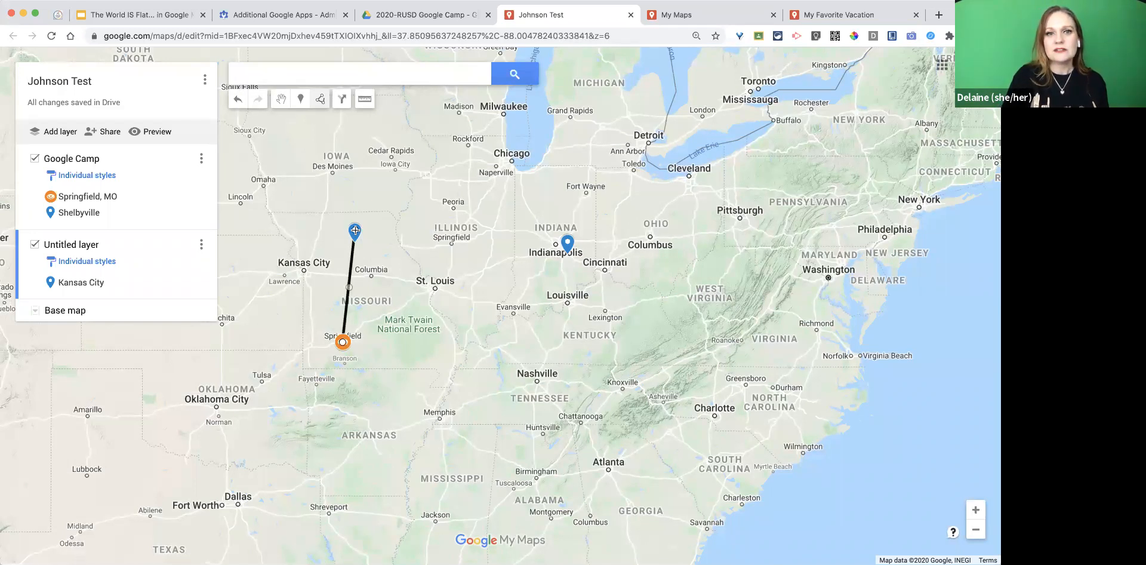
click(361, 229)
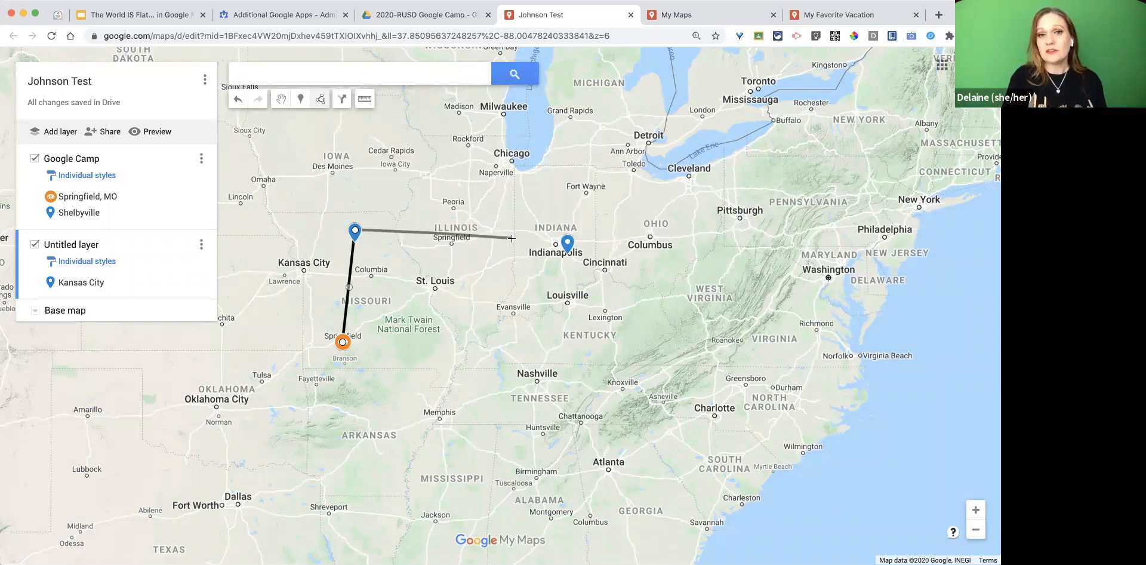
click(568, 243)
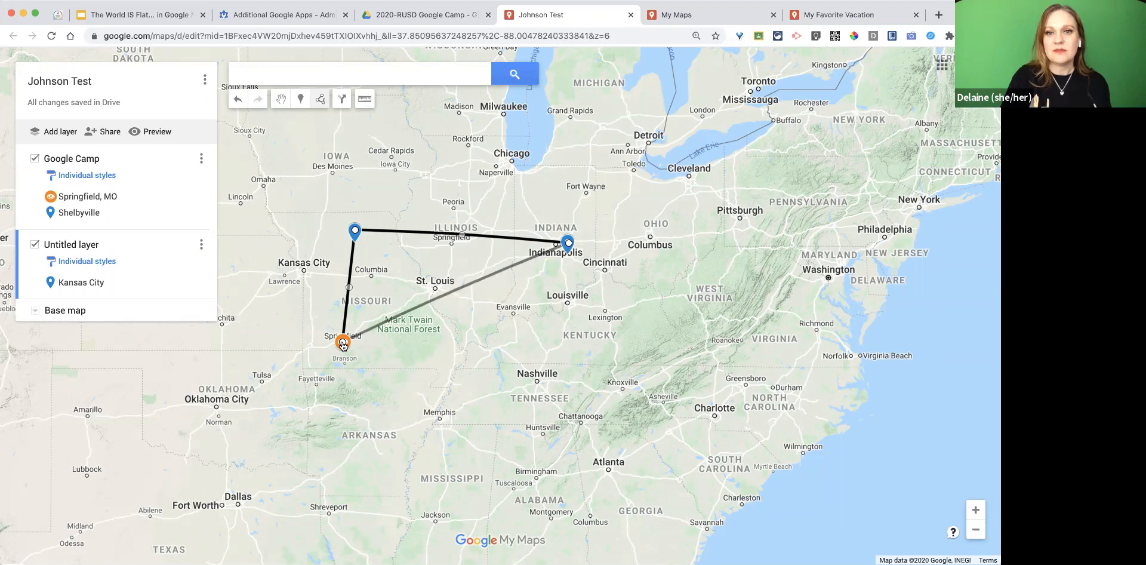
click(343, 345)
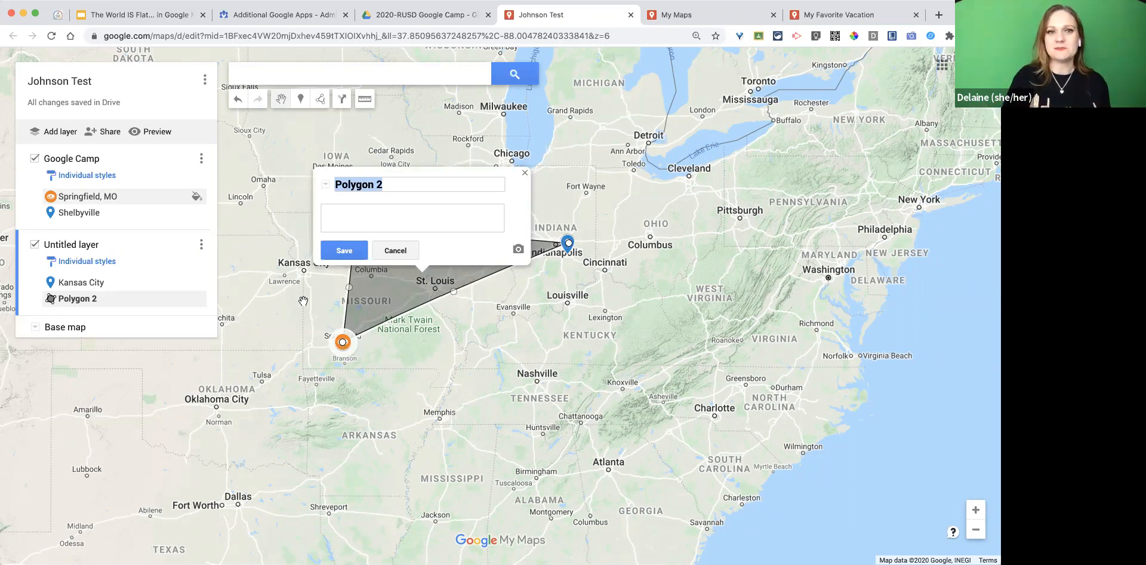
click(346, 251)
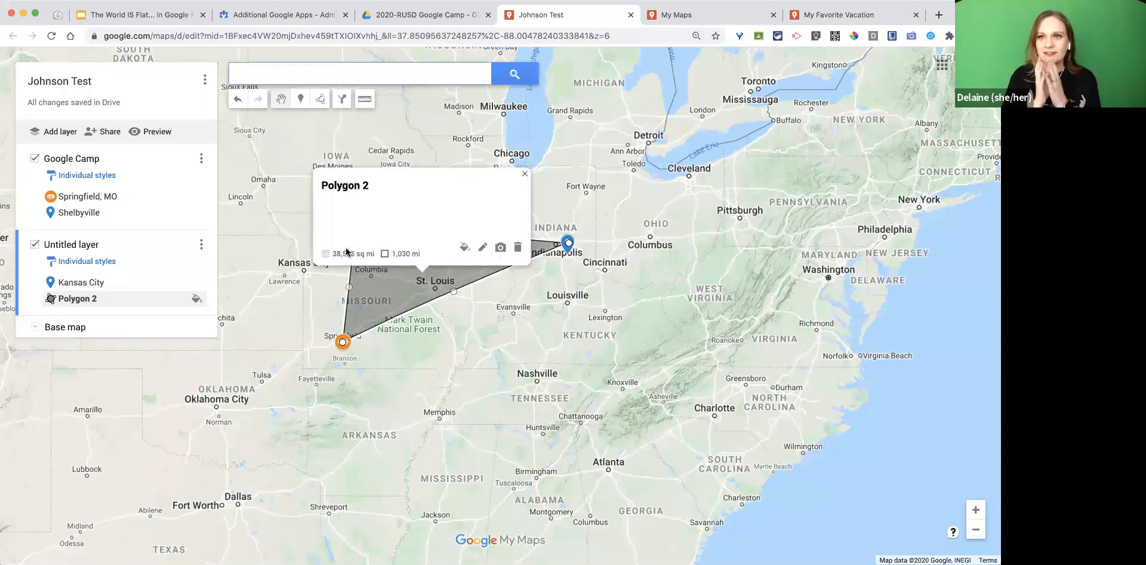
click(526, 175)
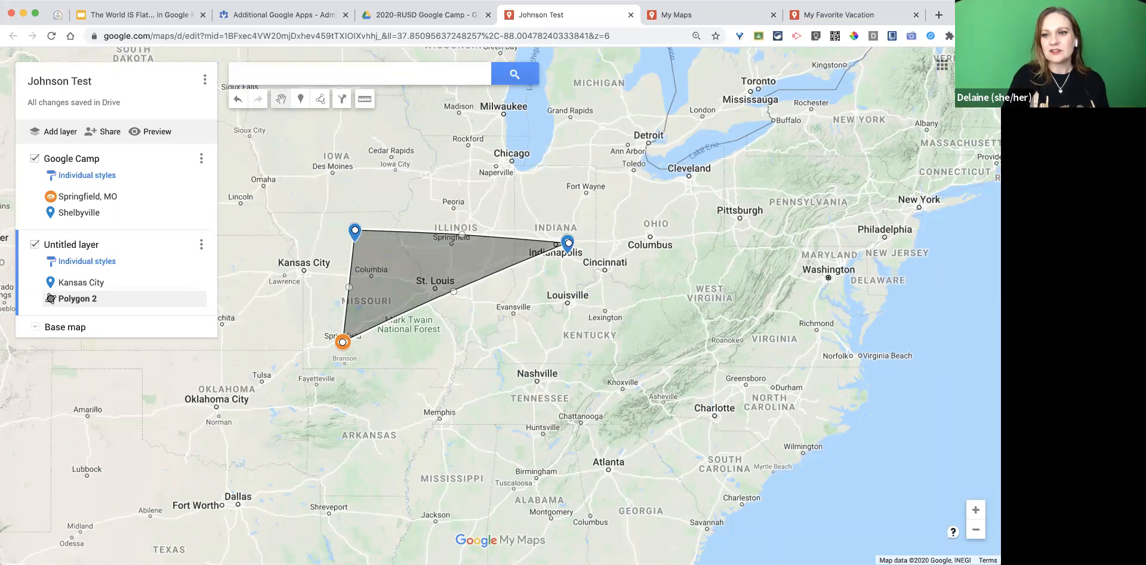
Outline the state of Colorado with a closed four-cornered shape and save it with its default name.
click(979, 535)
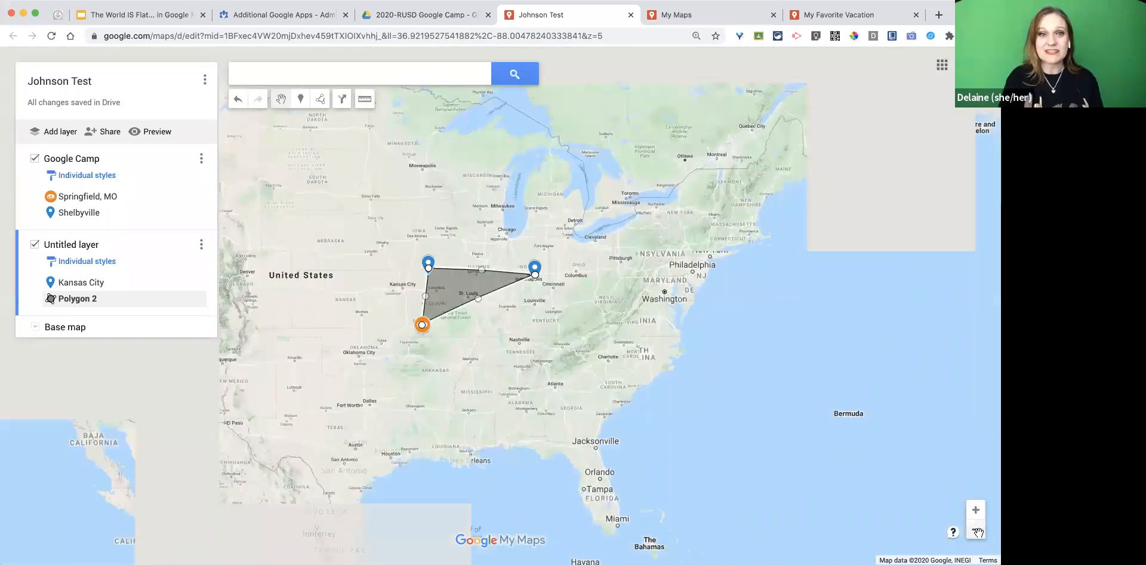
drag(368, 380, 591, 397)
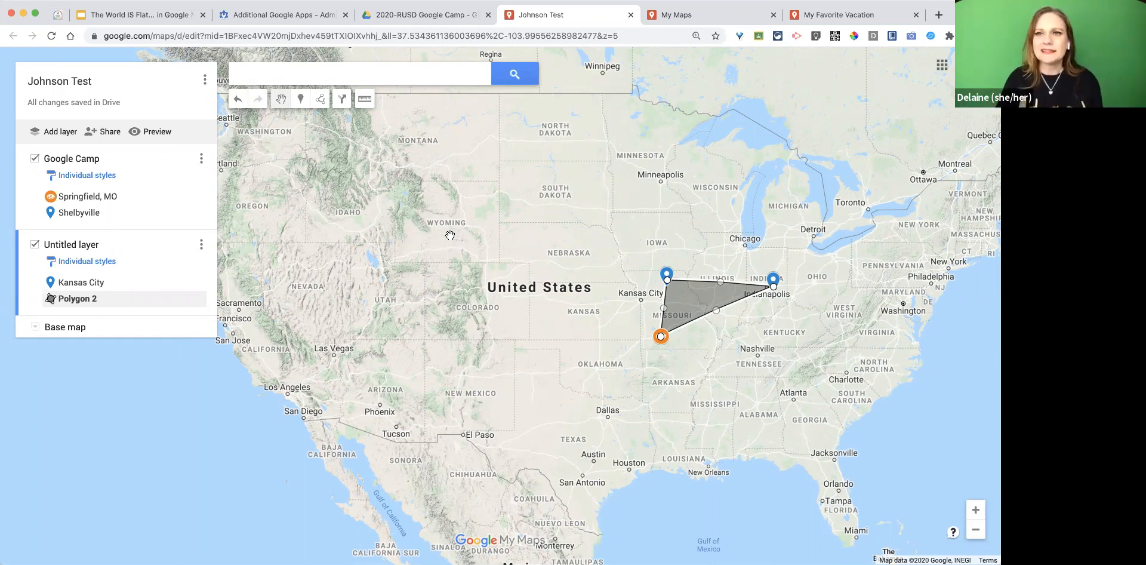
click(320, 100)
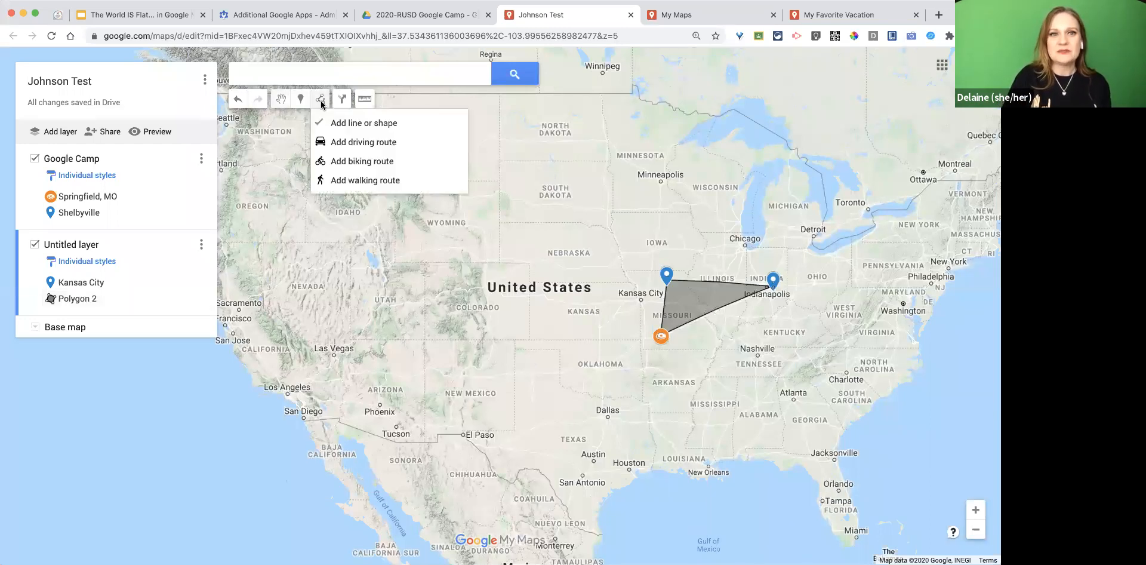
click(338, 123)
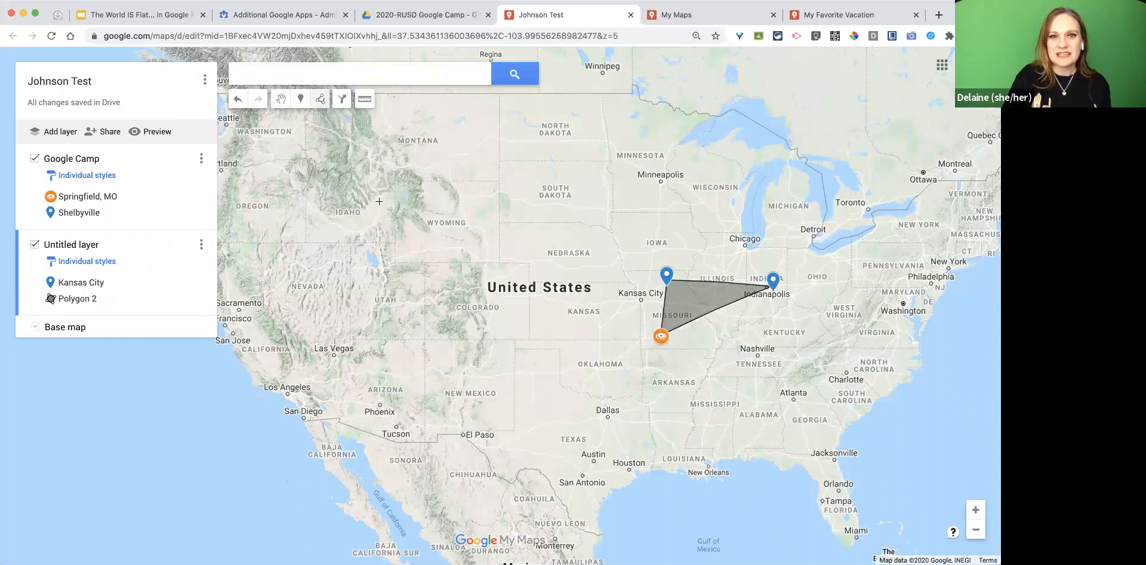
click(424, 264)
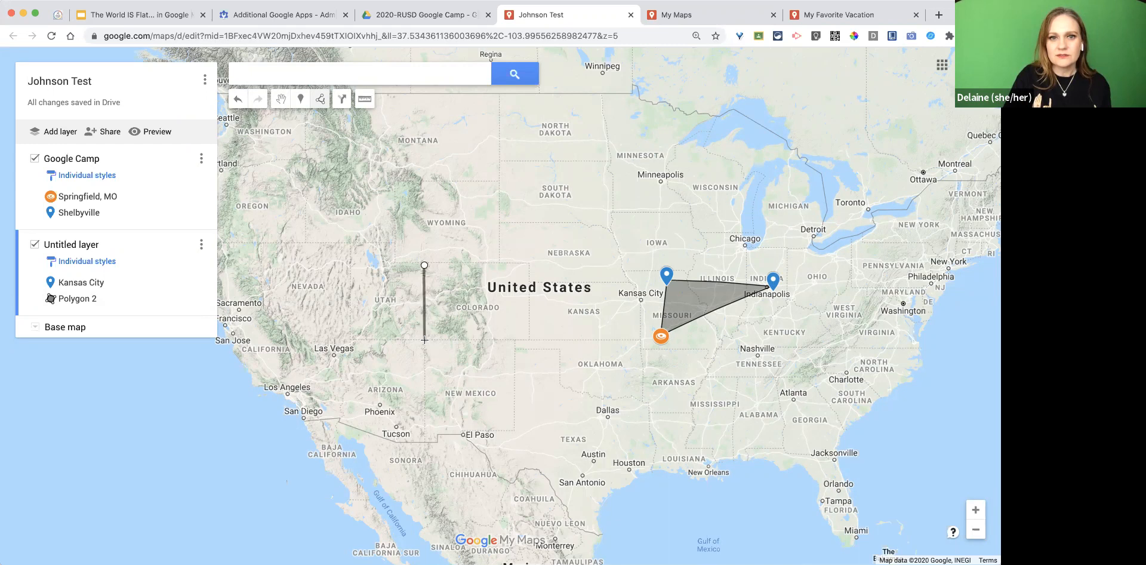
click(424, 339)
double_click(529, 340)
click(529, 263)
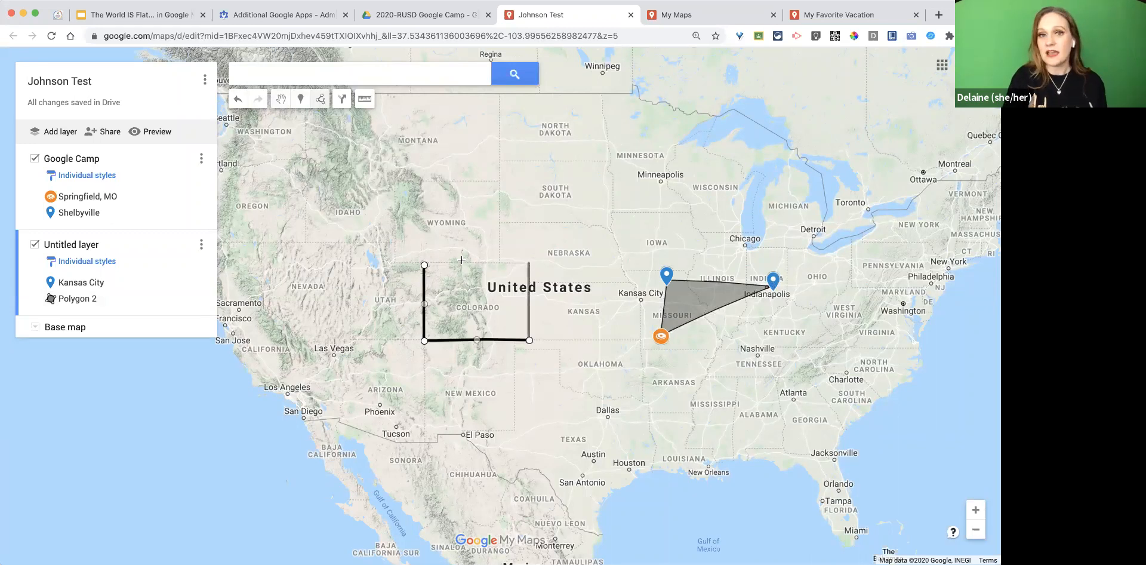
click(423, 265)
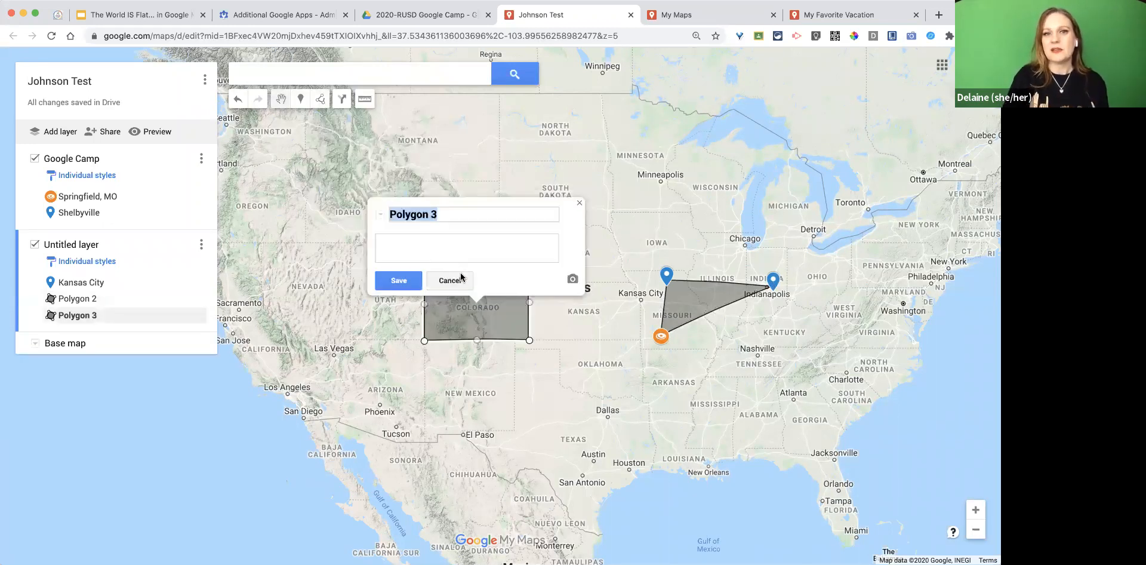
click(400, 283)
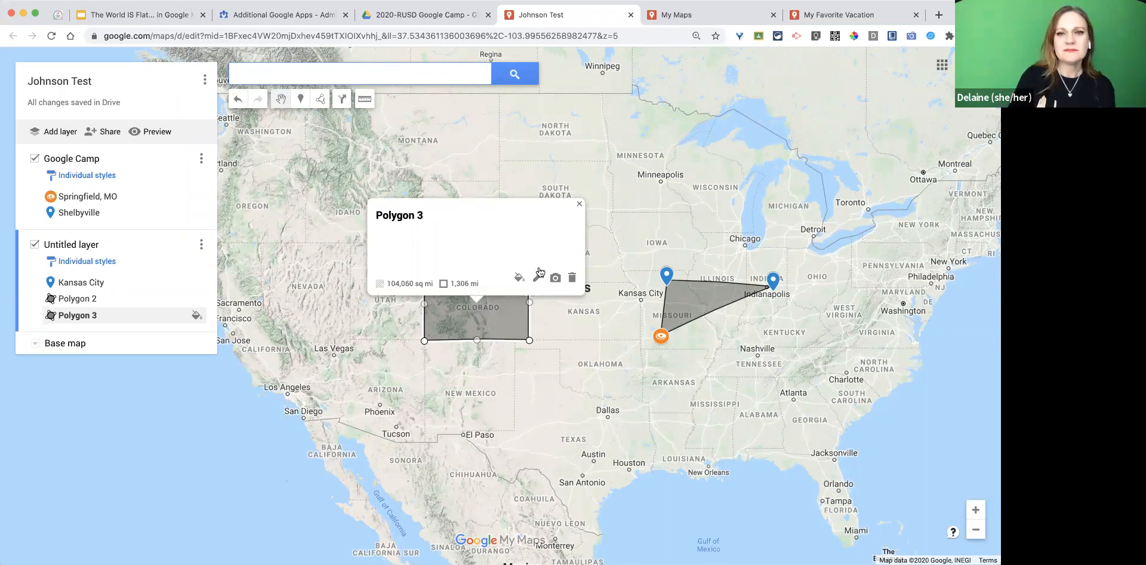
Change the color of the Colorado polygon to dark blue and close the color palette.
click(520, 278)
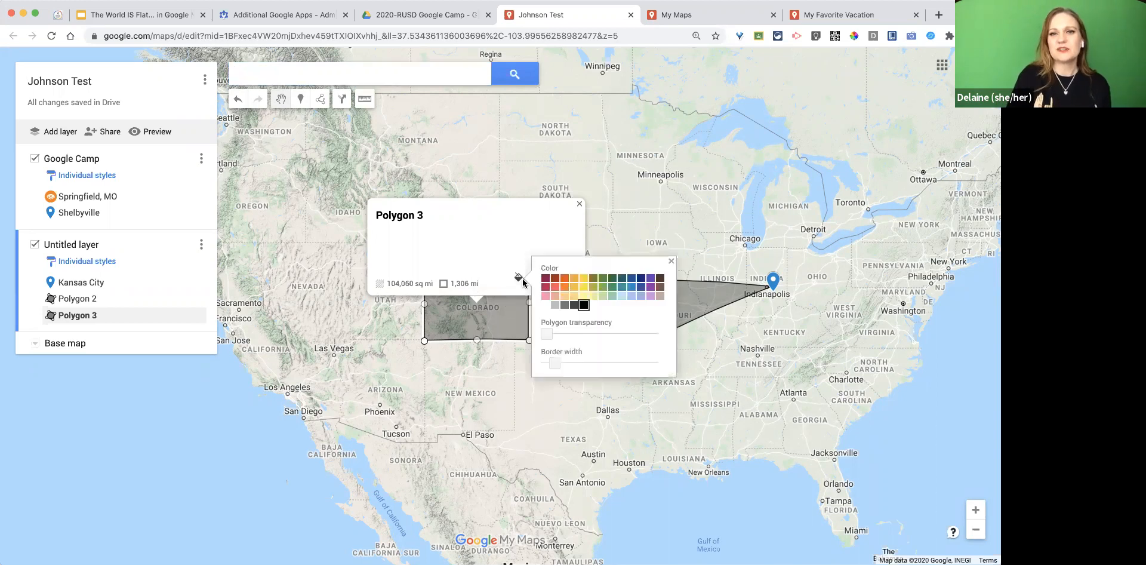
click(646, 278)
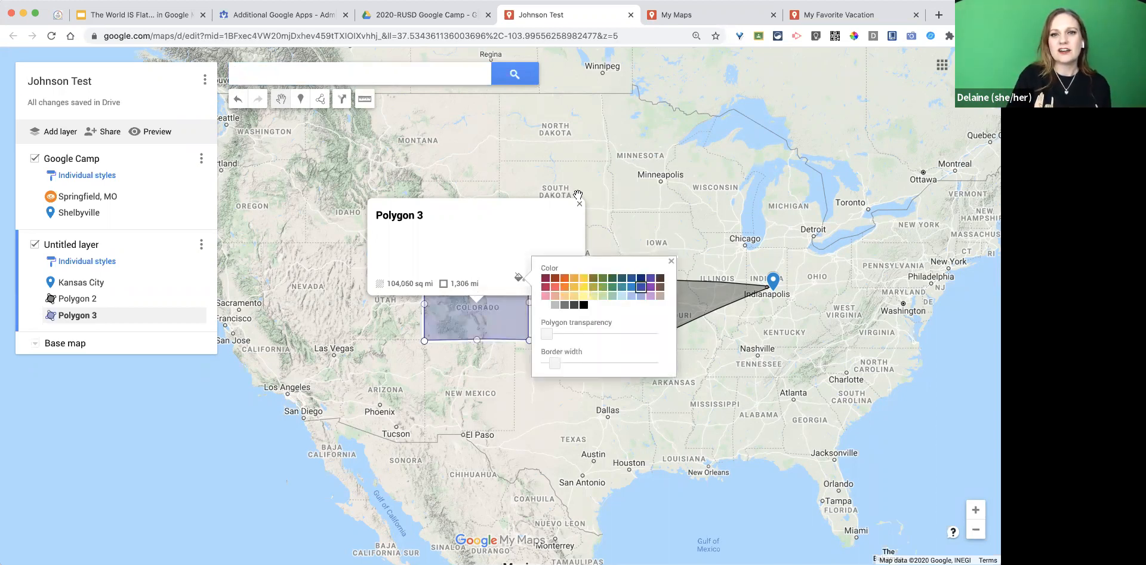
click(487, 220)
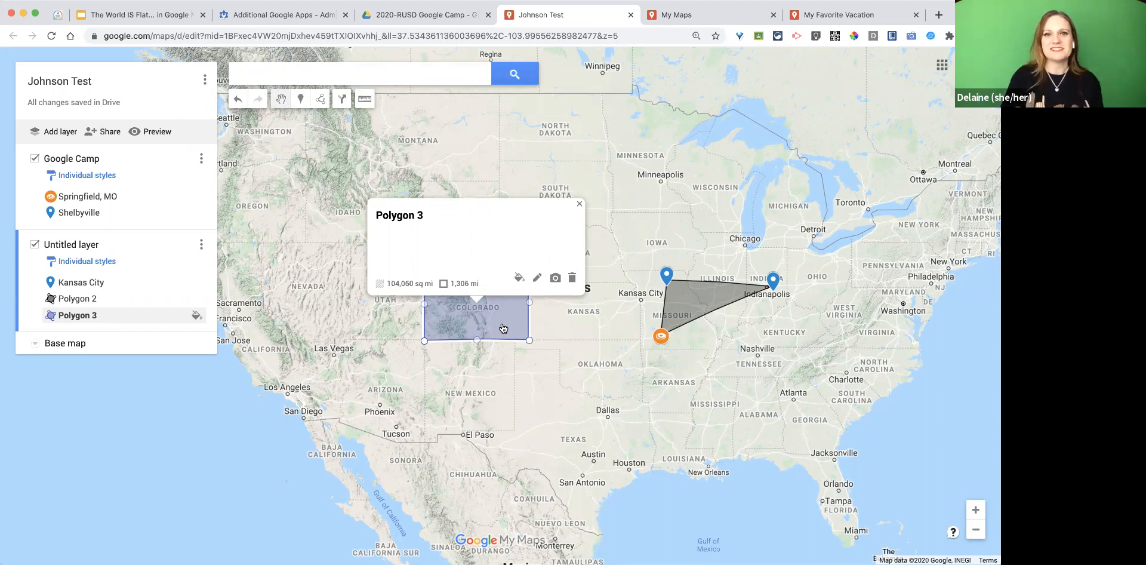
Close the Colorado polygon's card and deselect the polygon.
click(579, 204)
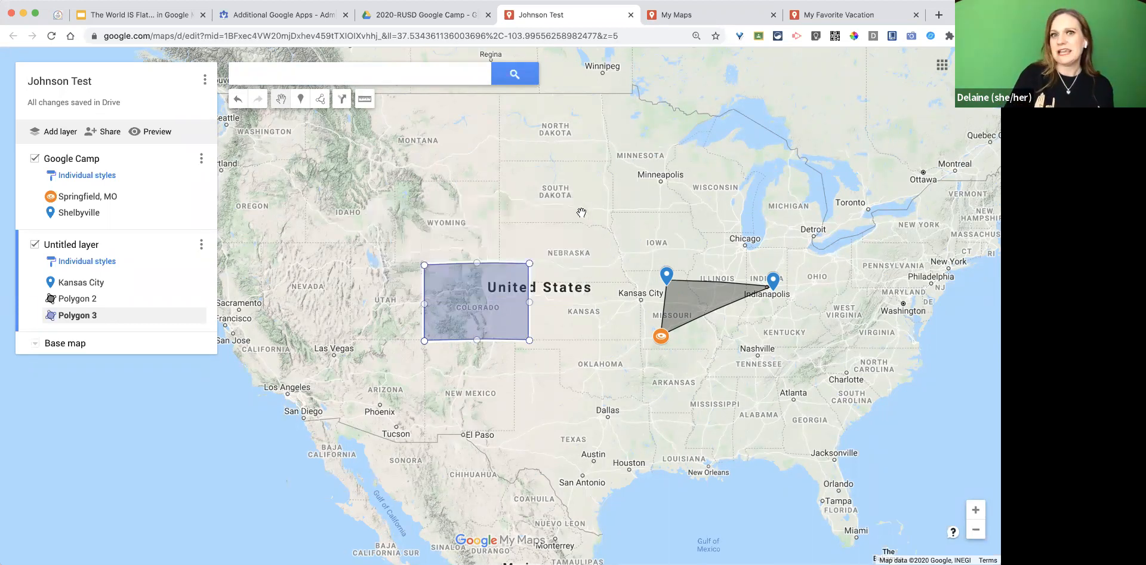
click(588, 311)
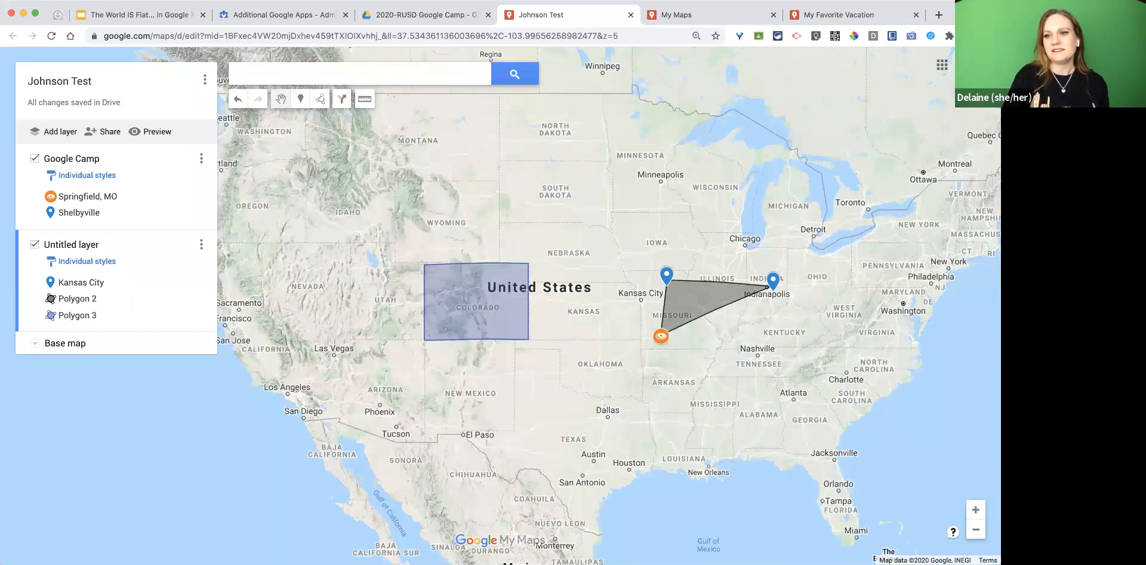
Trace the coast of Greenland with a closed nine-cornered shape.
click(982, 536)
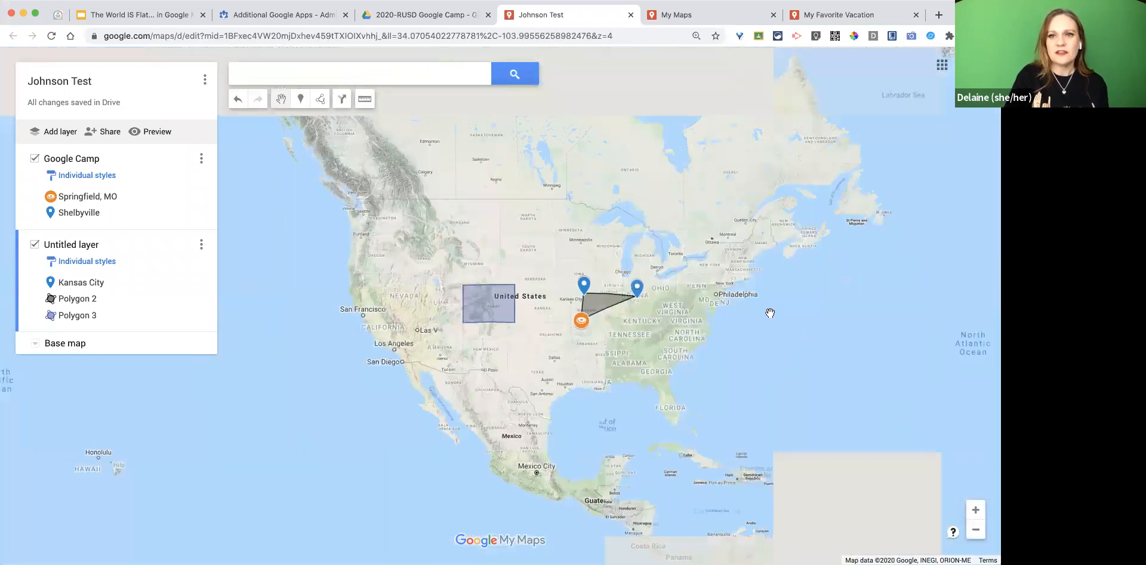
drag(703, 318, 572, 312)
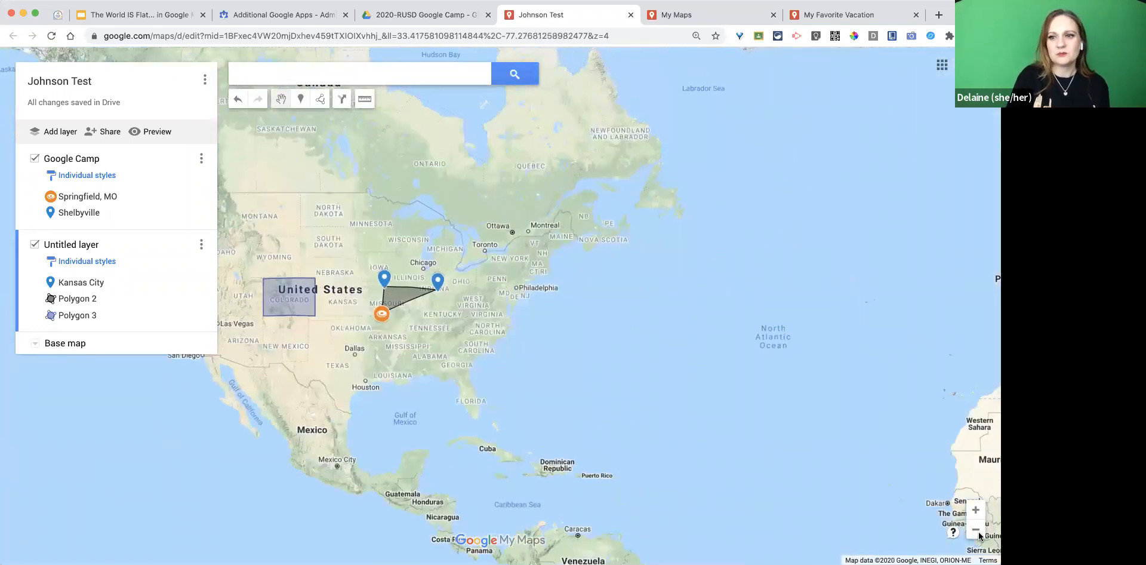
click(977, 530)
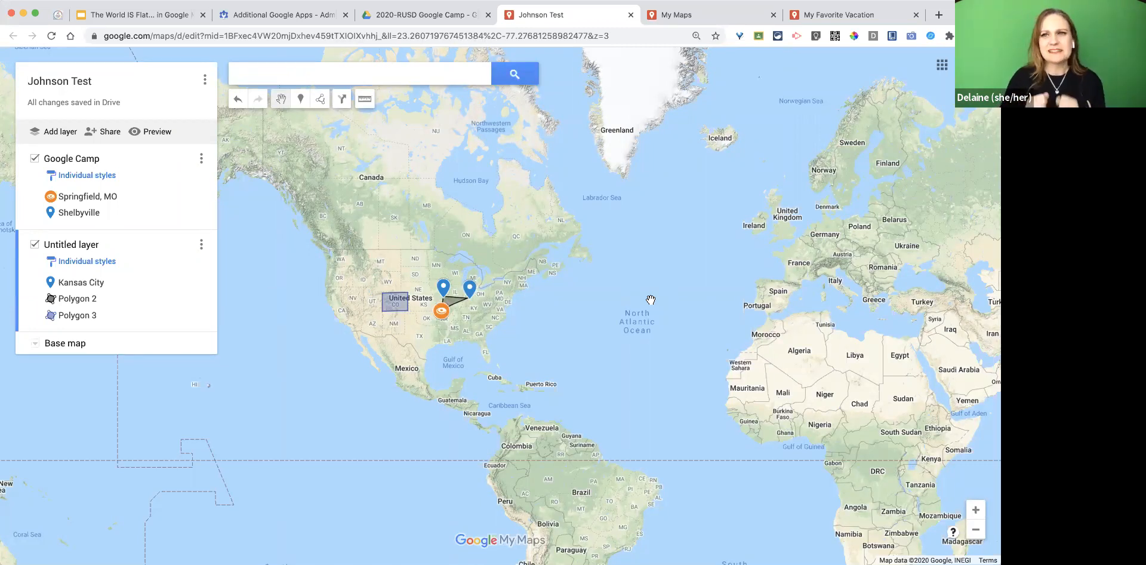
click(318, 101)
click(336, 125)
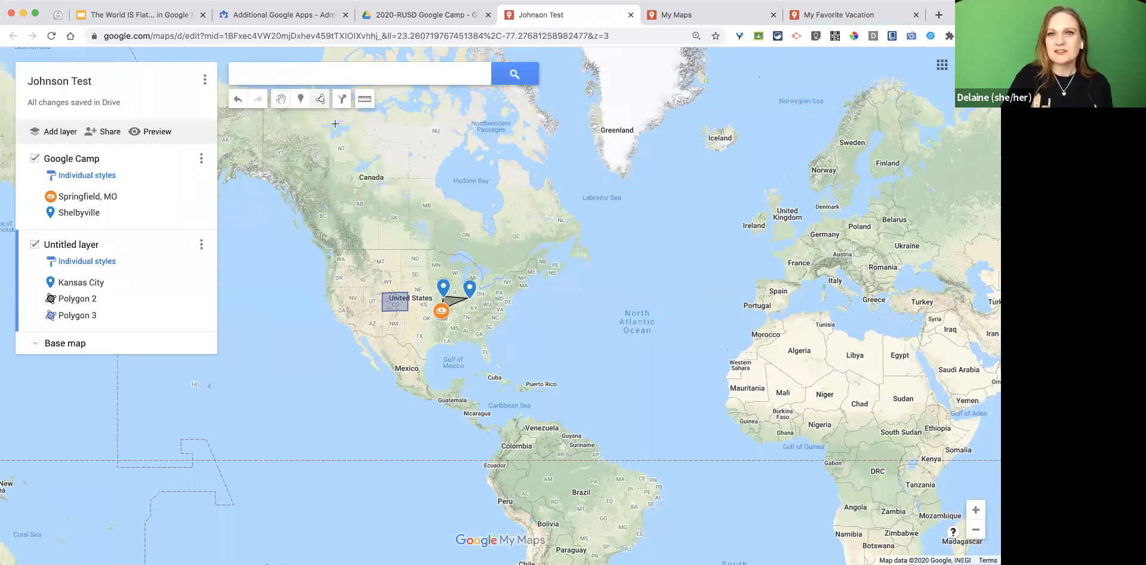
scroll(509, 100, up, 5)
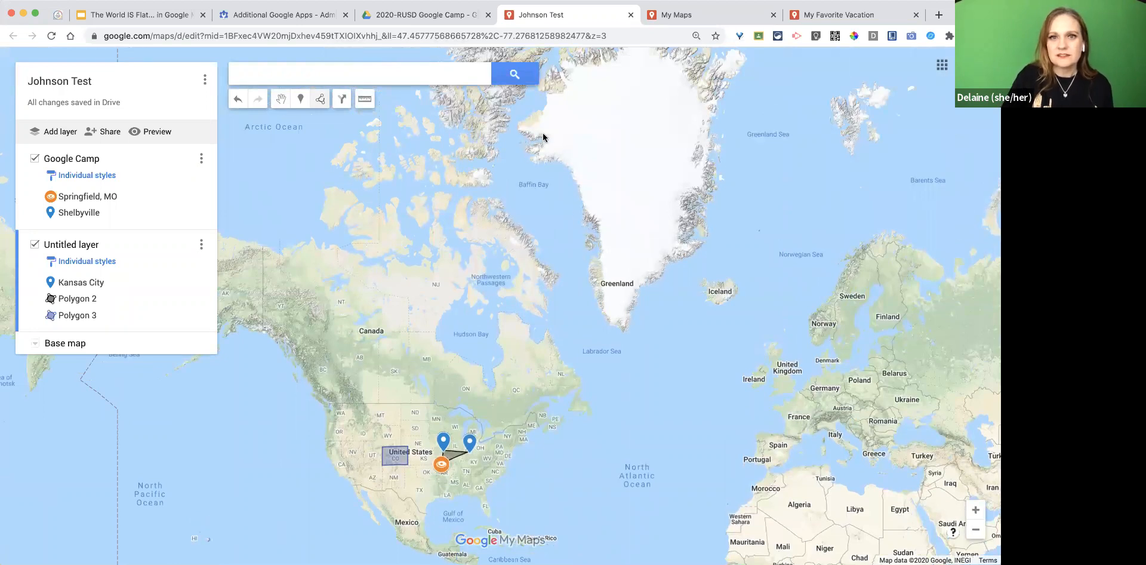
click(540, 139)
click(591, 214)
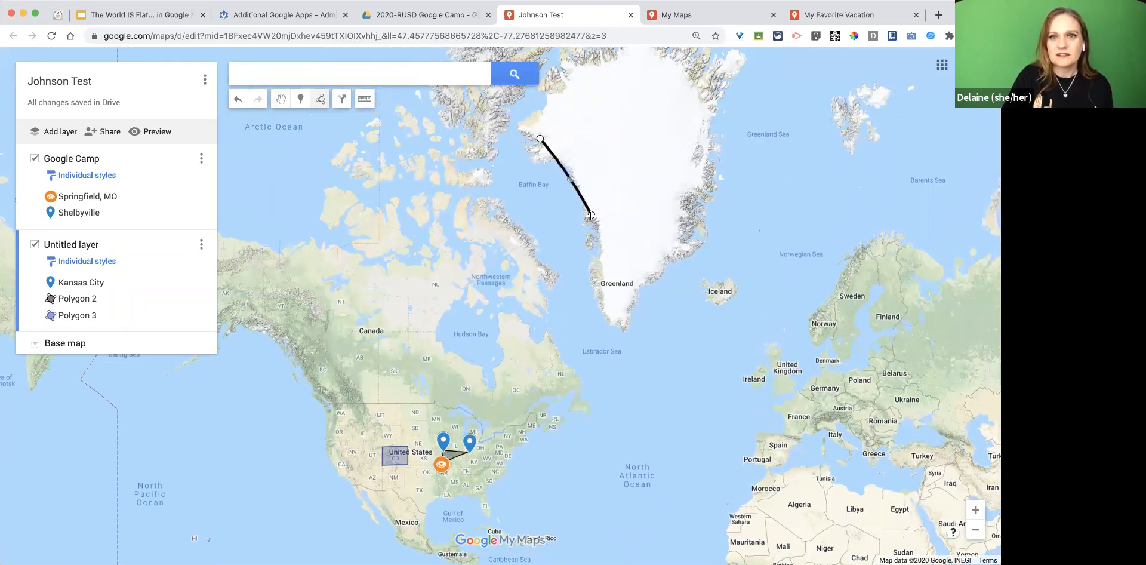
click(606, 309)
click(624, 324)
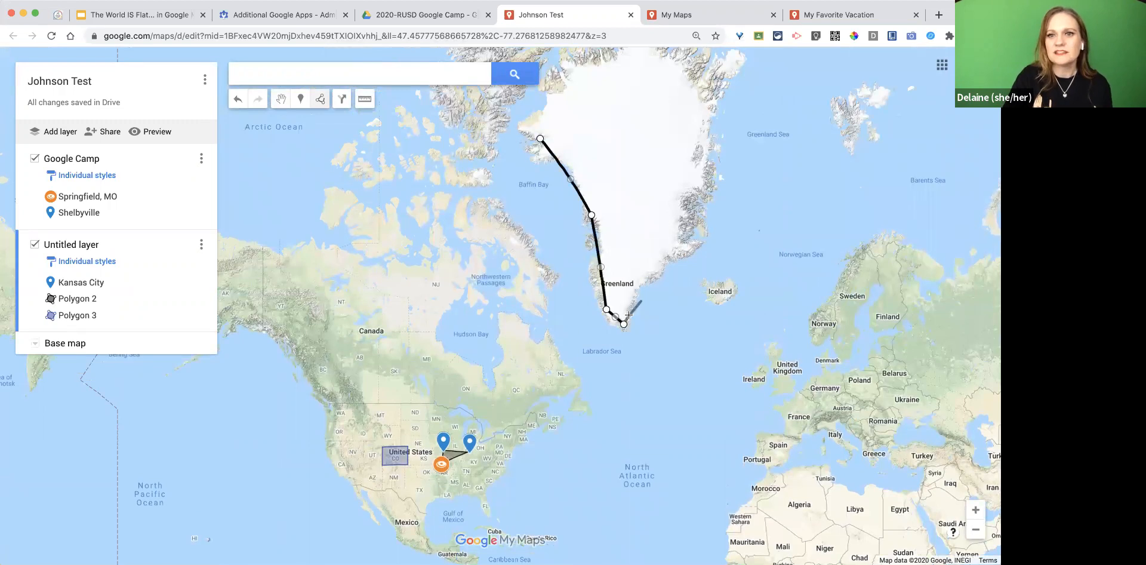
click(665, 268)
click(711, 186)
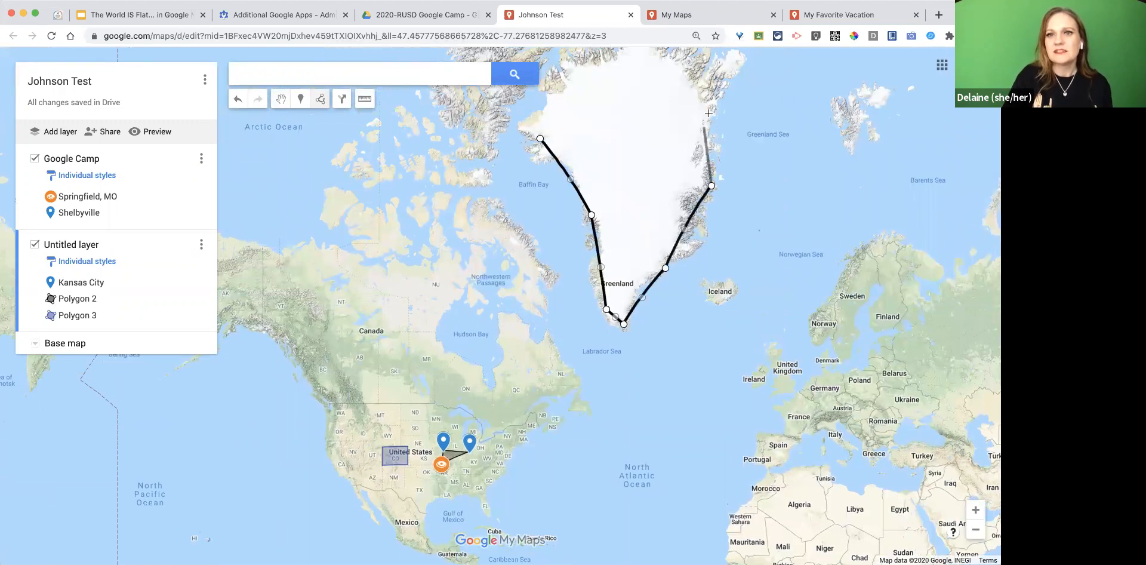
click(739, 58)
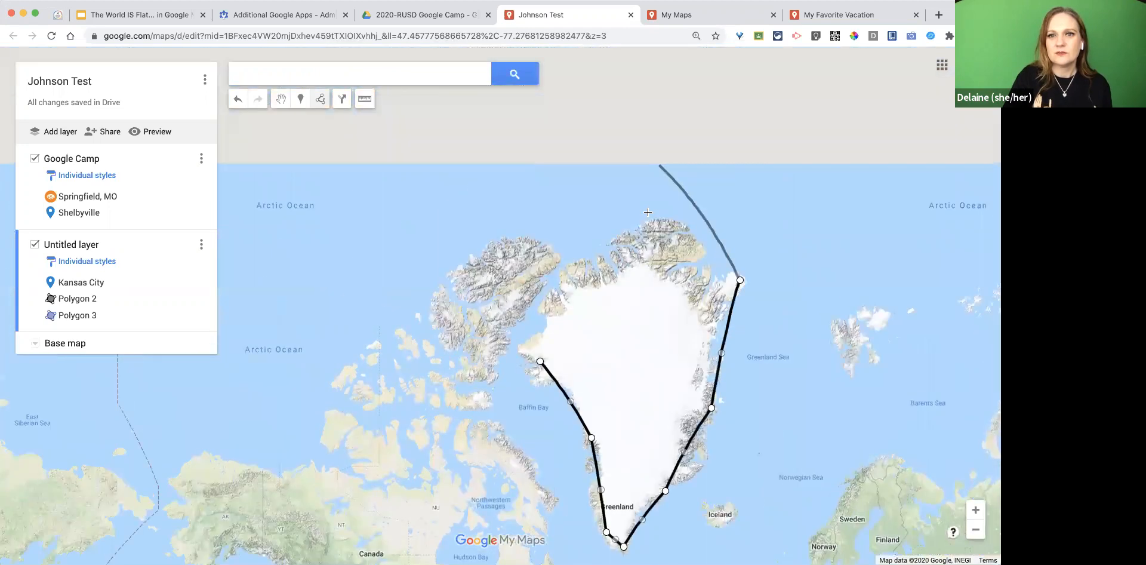
click(657, 228)
click(570, 274)
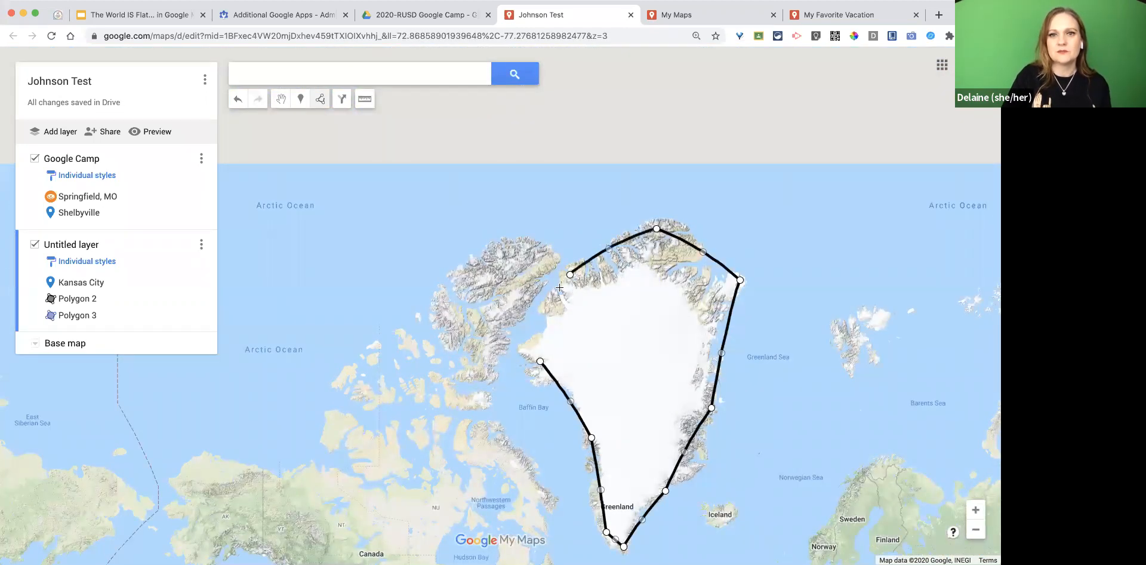
click(540, 361)
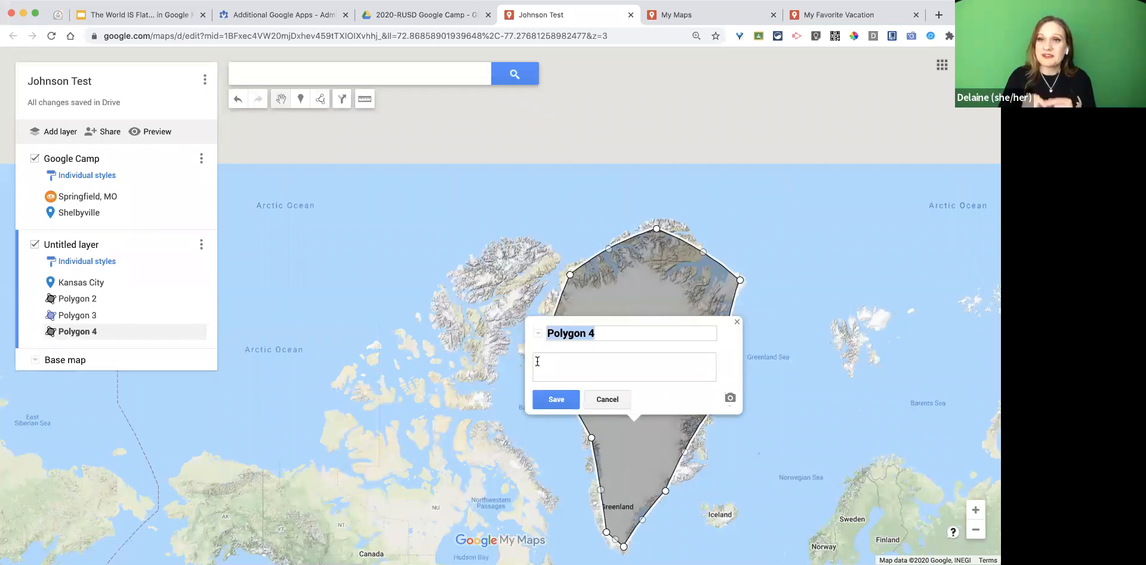
Name the new polygon "Greenland", save it and change its color to green.
text(Greenland)
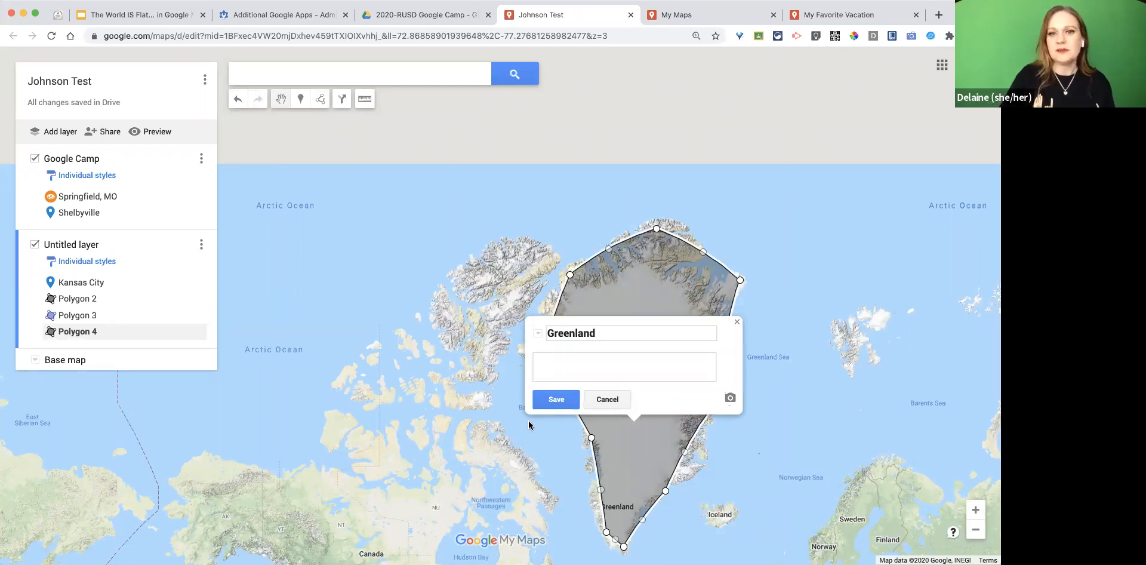
click(556, 398)
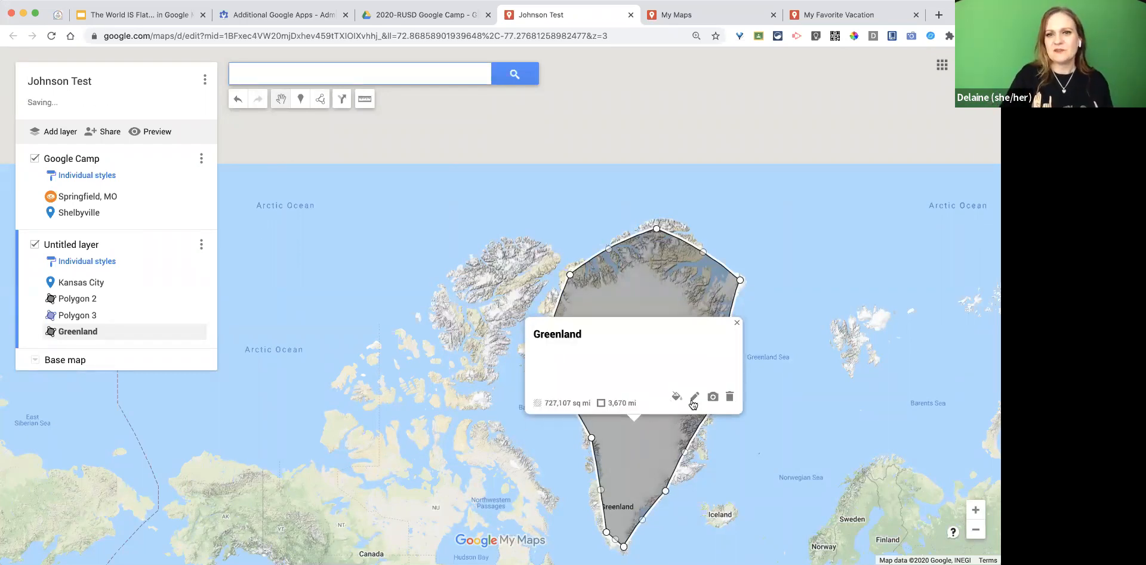
click(676, 397)
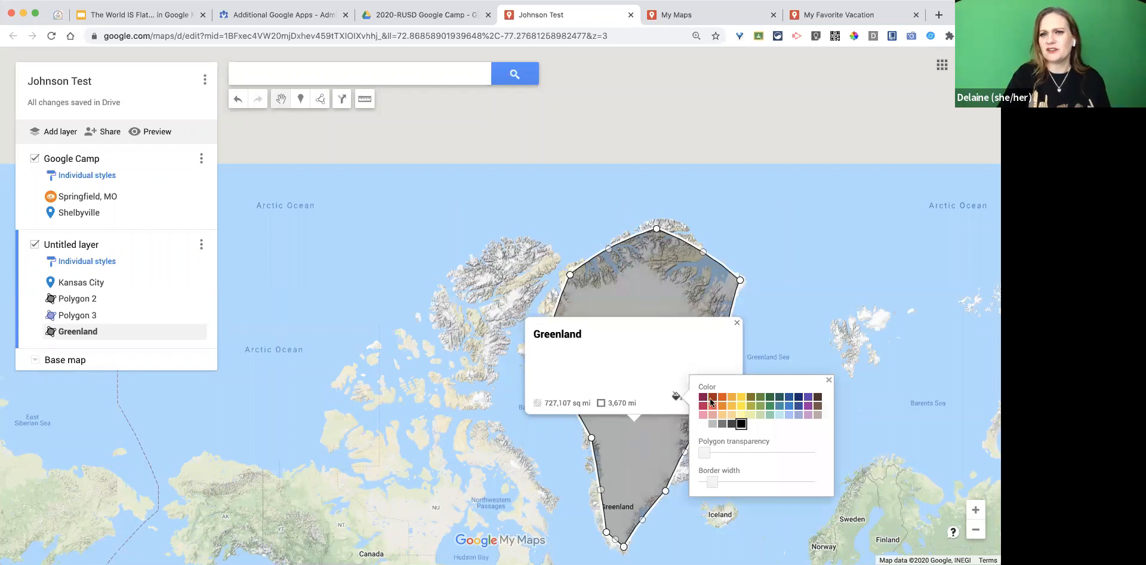
click(770, 407)
Move the Greenland polygon onto the western United States to compare their sizes.
drag(471, 214, 494, 141)
drag(551, 398, 566, 278)
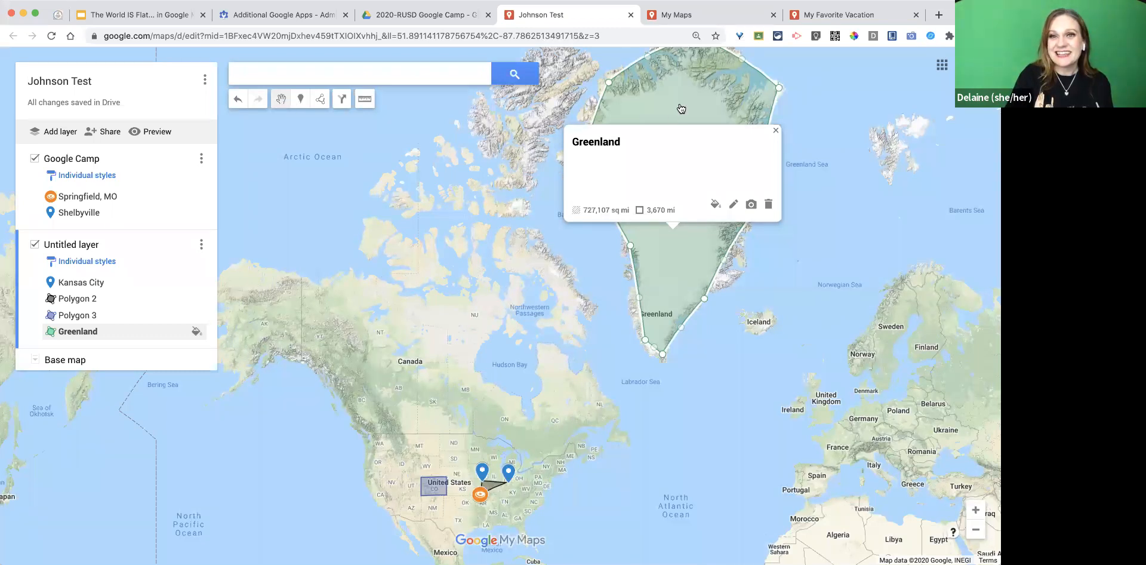
drag(680, 108, 408, 442)
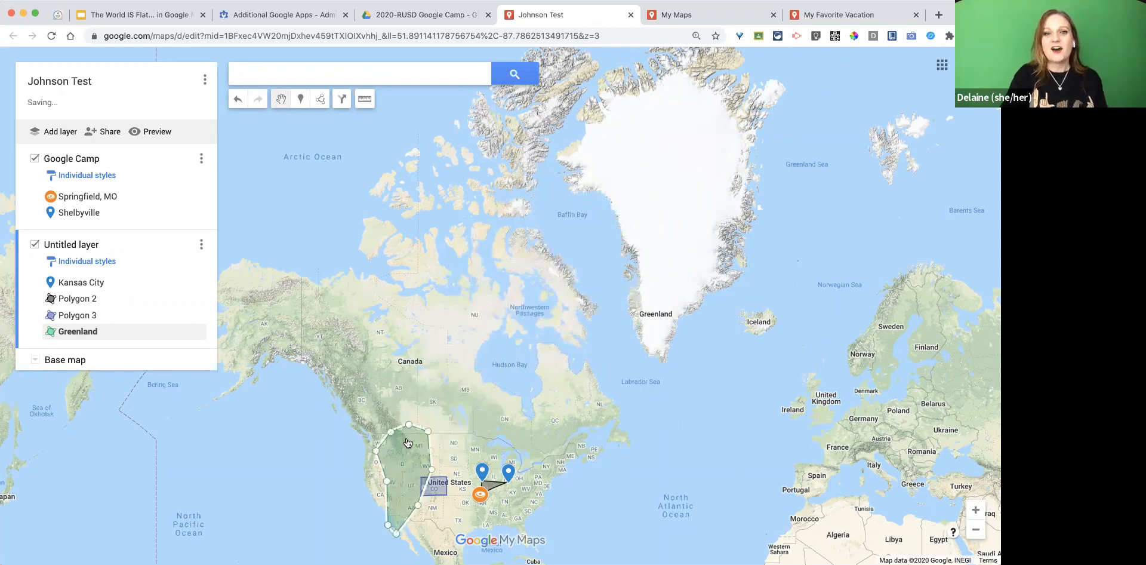
Draw a line from the Virginia coast across the Atlantic to France, keep its default name and close its card.
drag(484, 387, 500, 175)
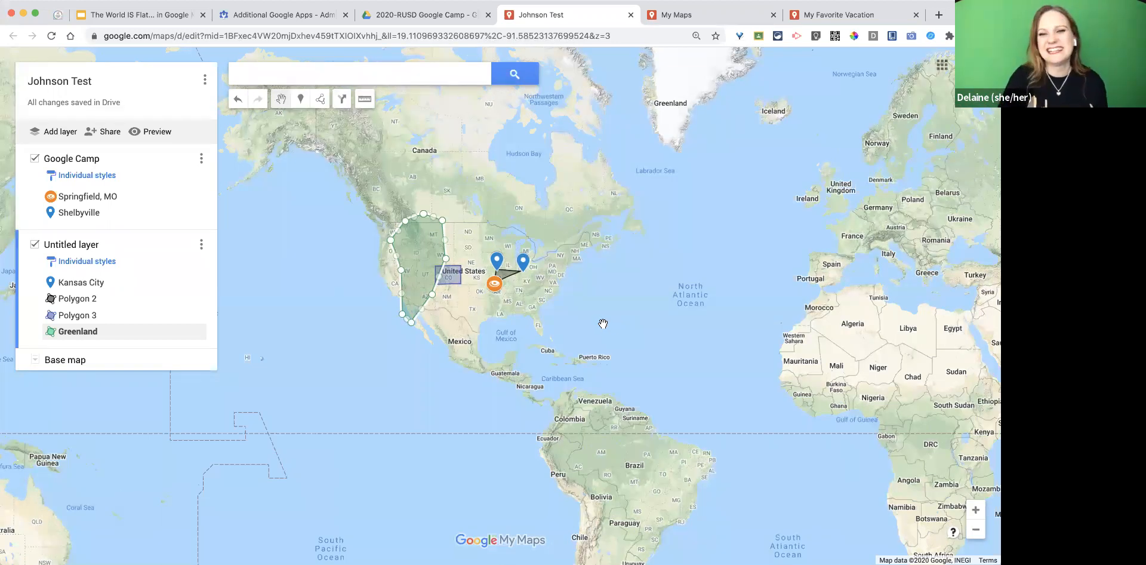
drag(475, 319, 454, 310)
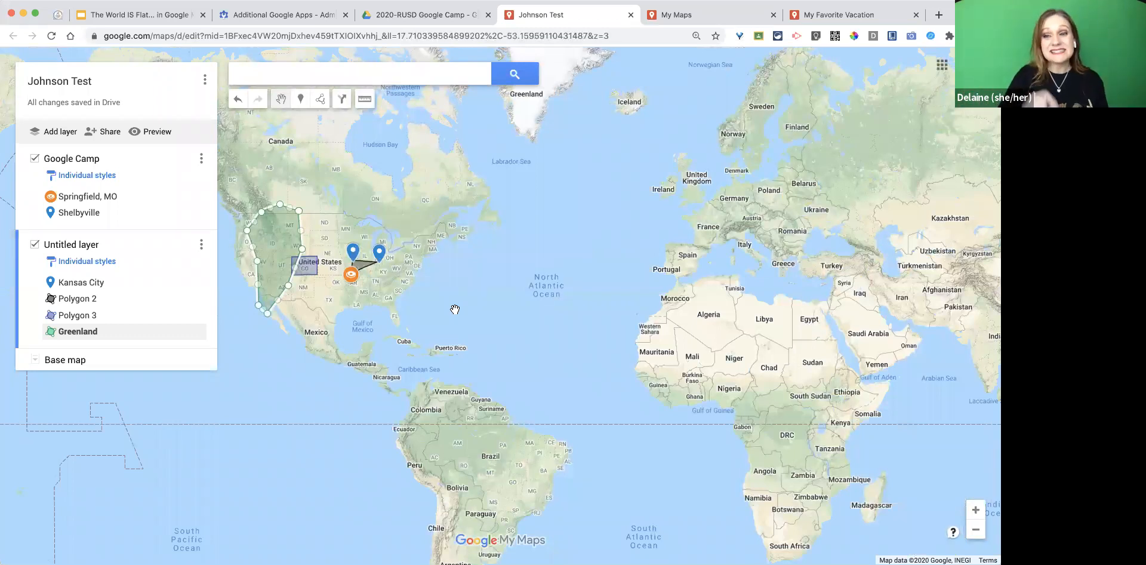
click(321, 99)
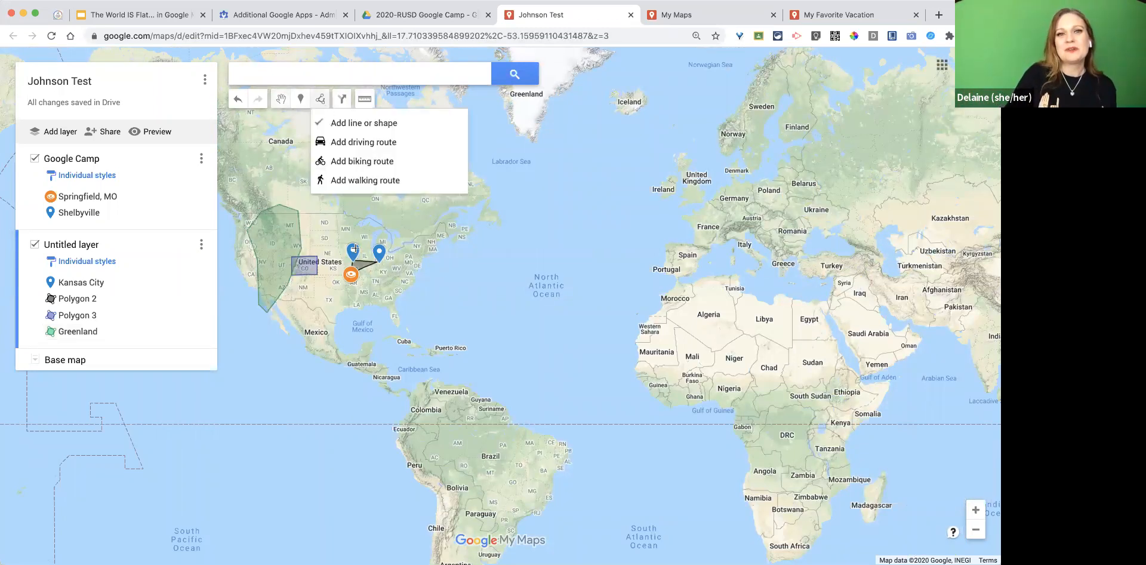
click(409, 273)
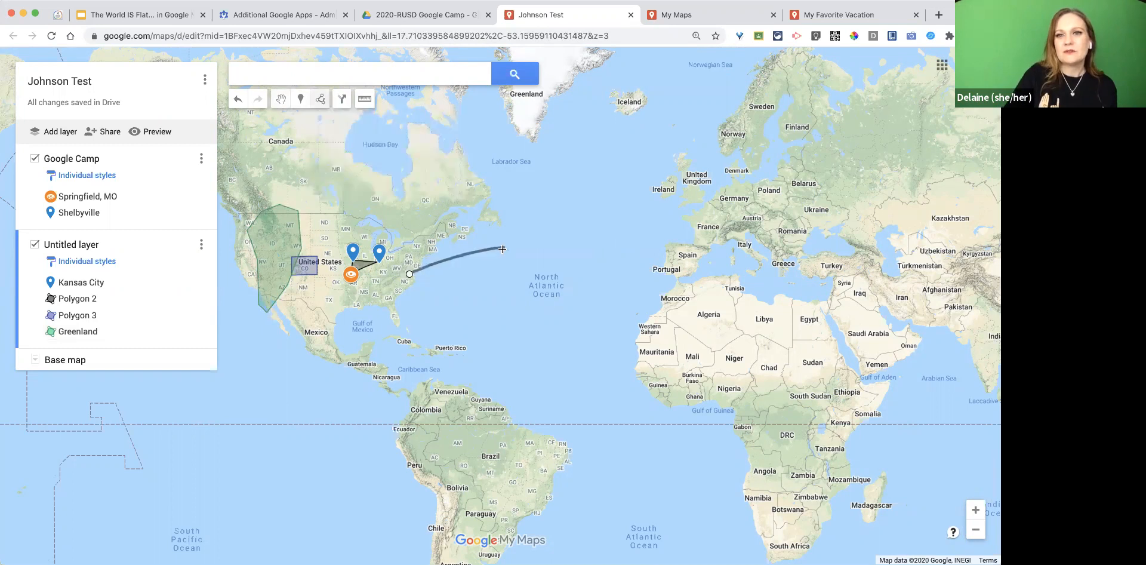
click(707, 227)
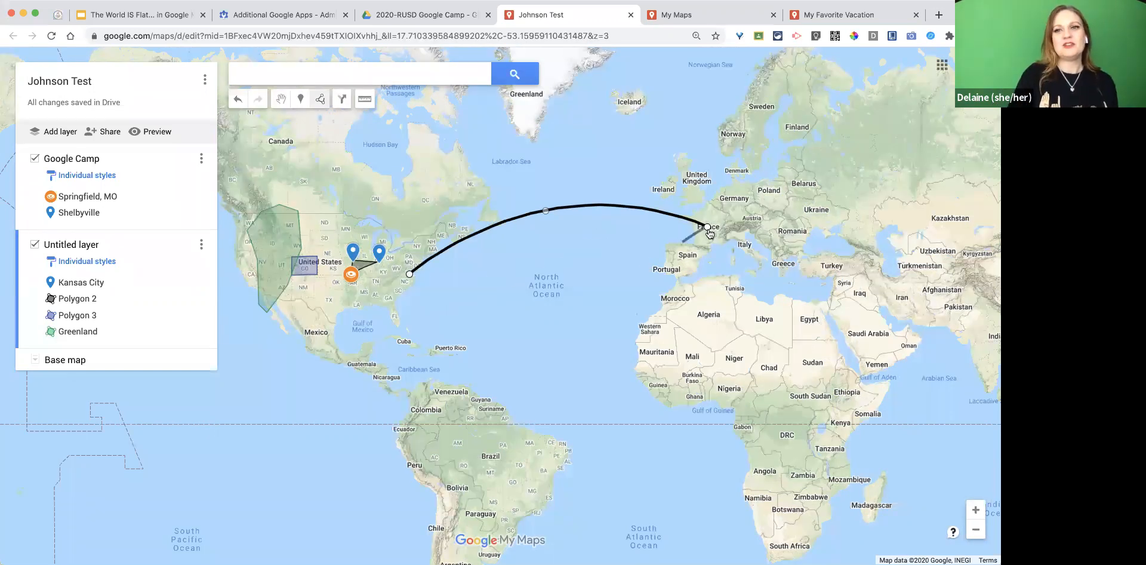
click(708, 228)
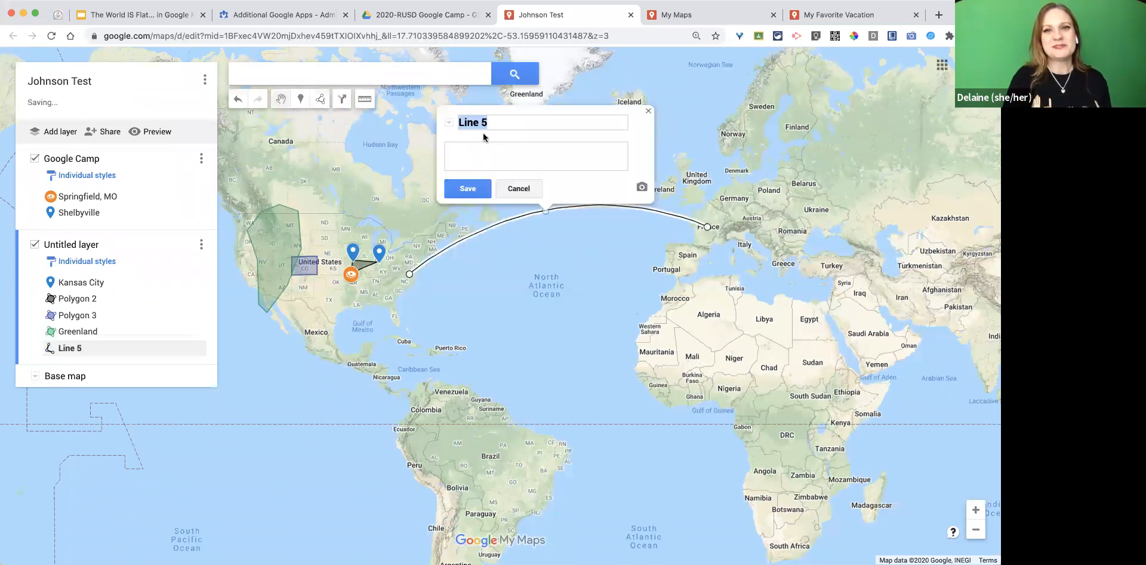
click(520, 189)
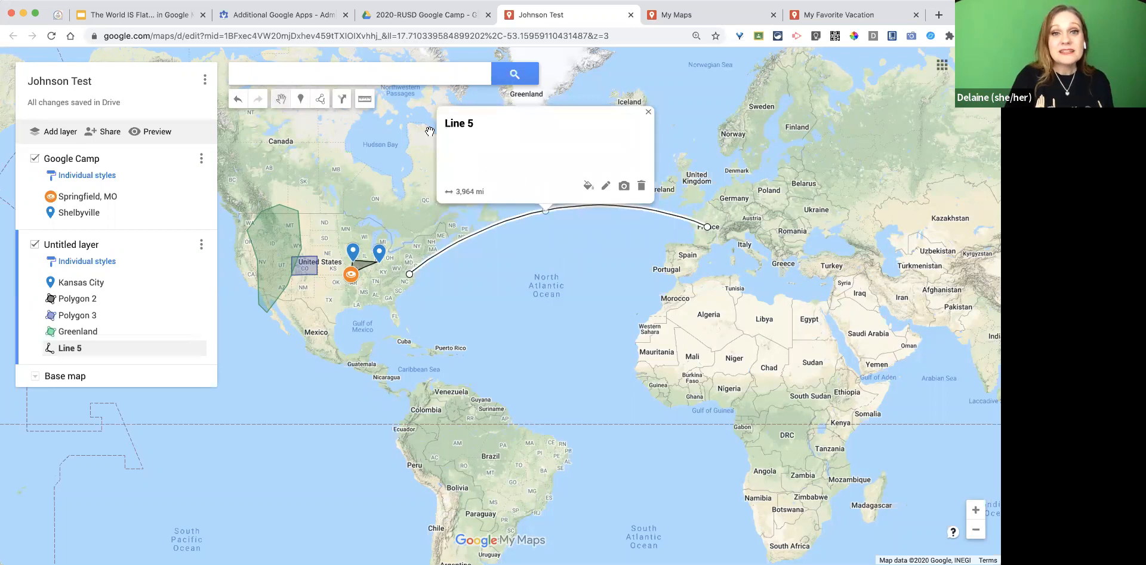
click(648, 113)
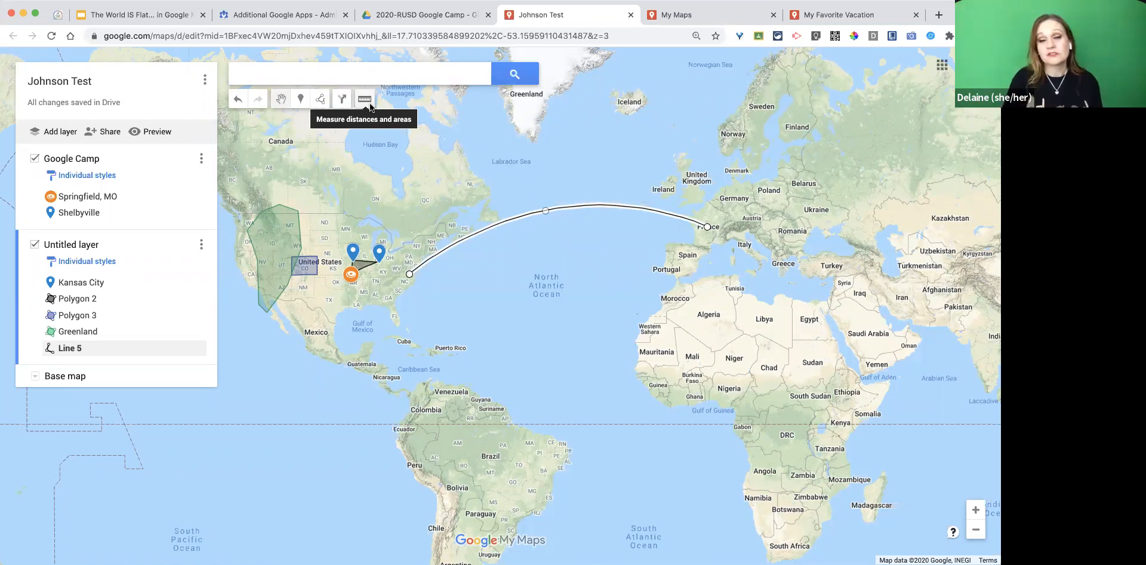
Measure a closed triangle from near Springfield past Indianapolis to the Kentucky–Tennessee border and back, and clear the measurement.
click(370, 283)
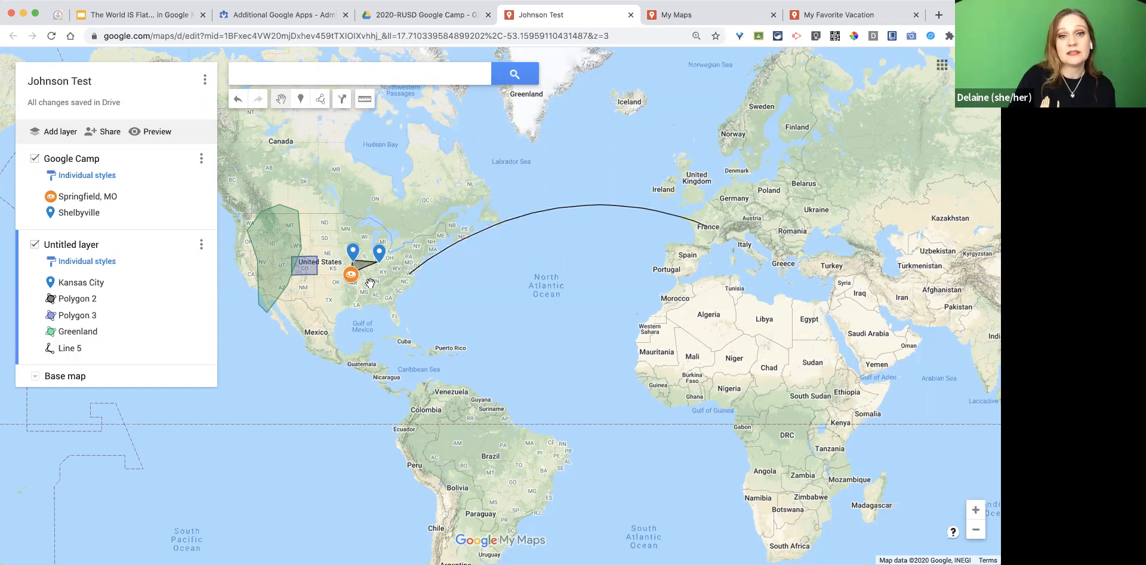
double_click(370, 283)
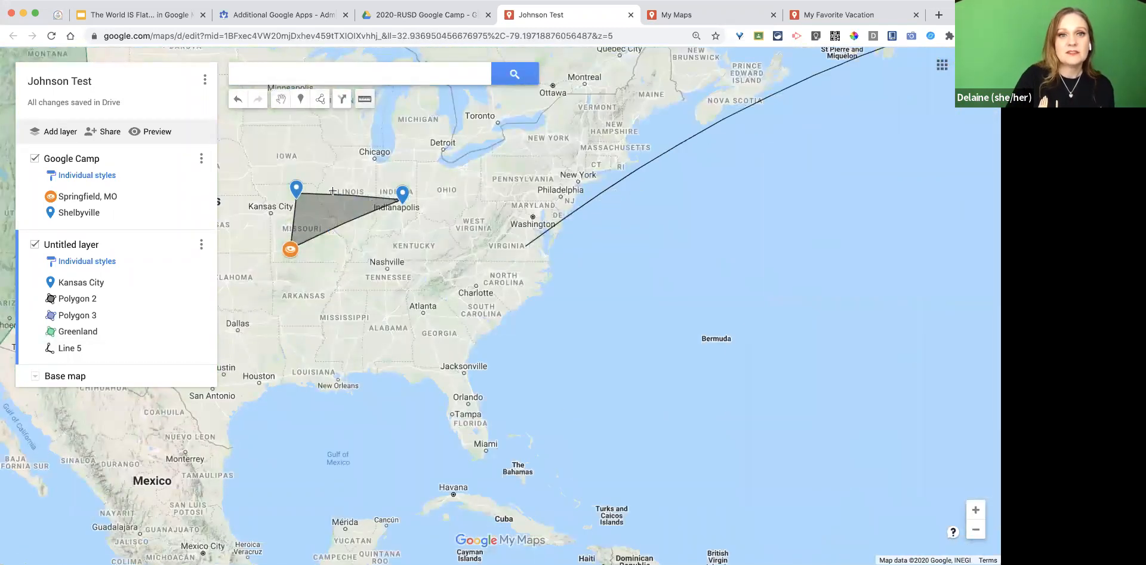
click(301, 253)
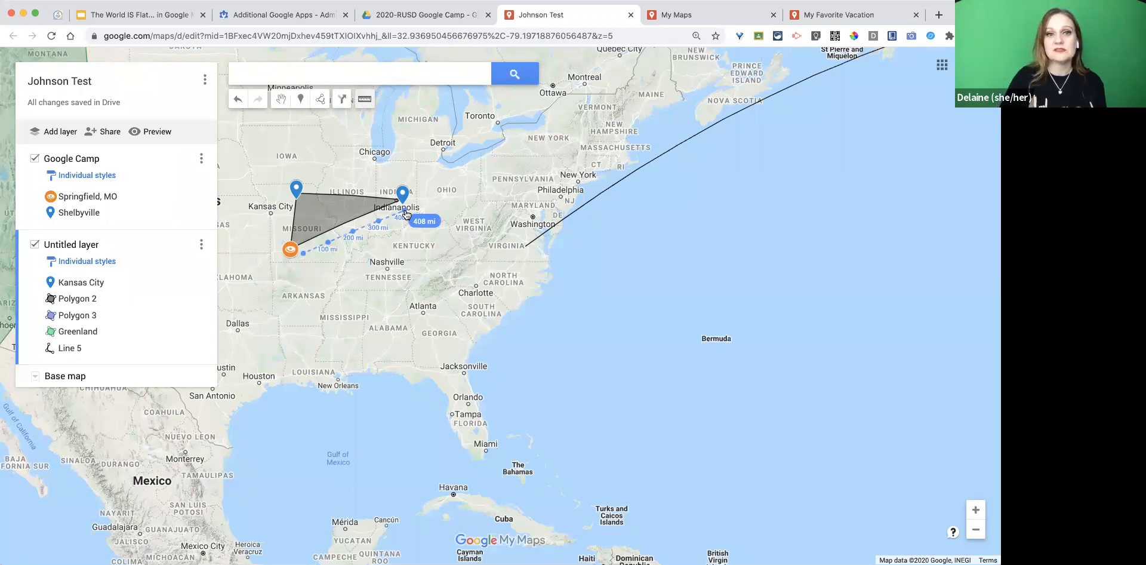
click(406, 214)
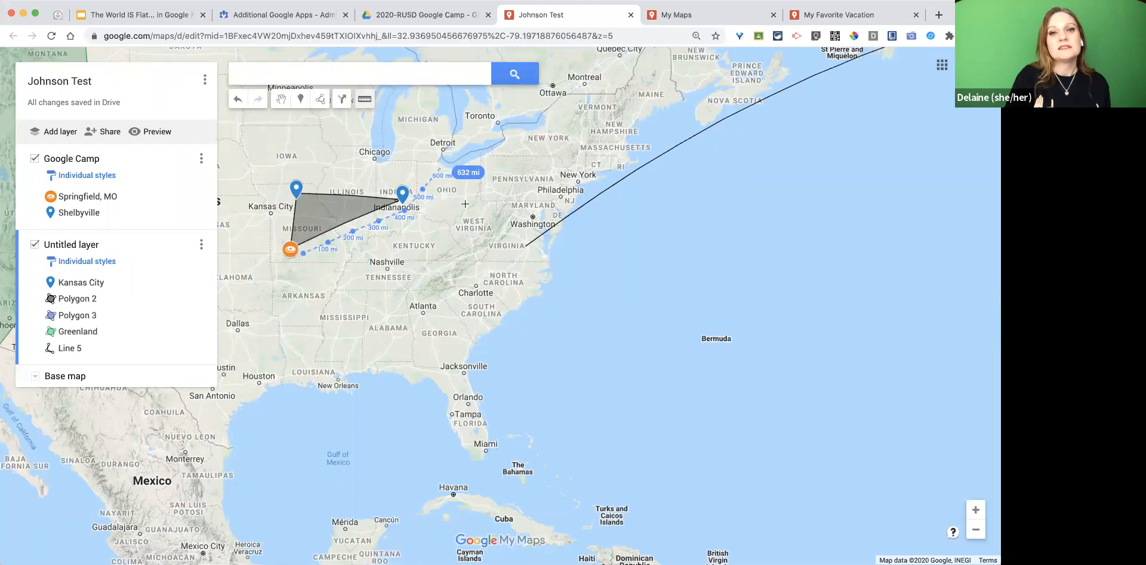
click(441, 256)
click(302, 254)
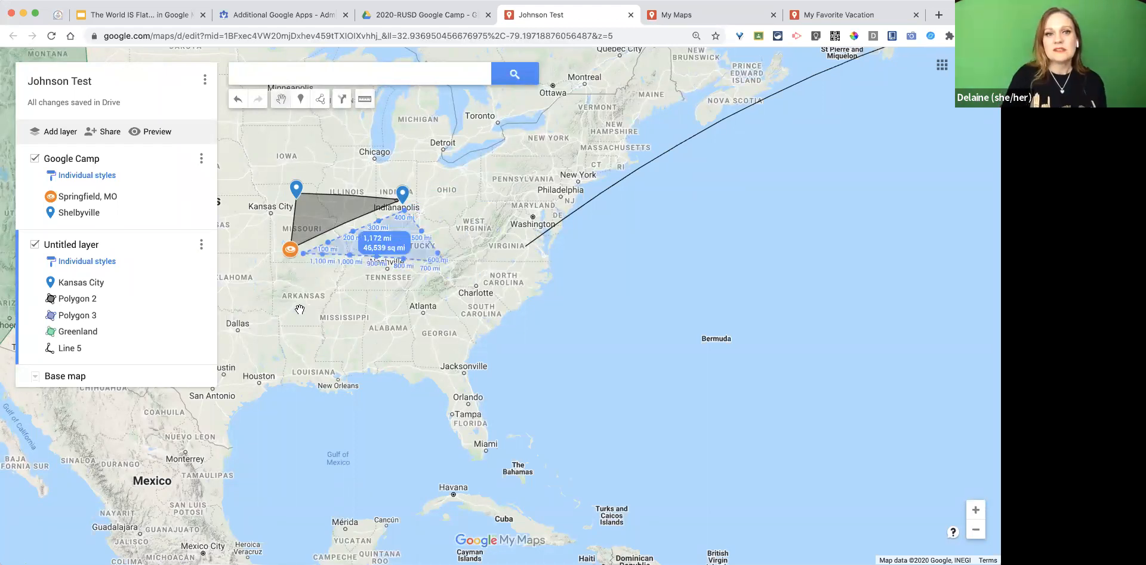
click(273, 188)
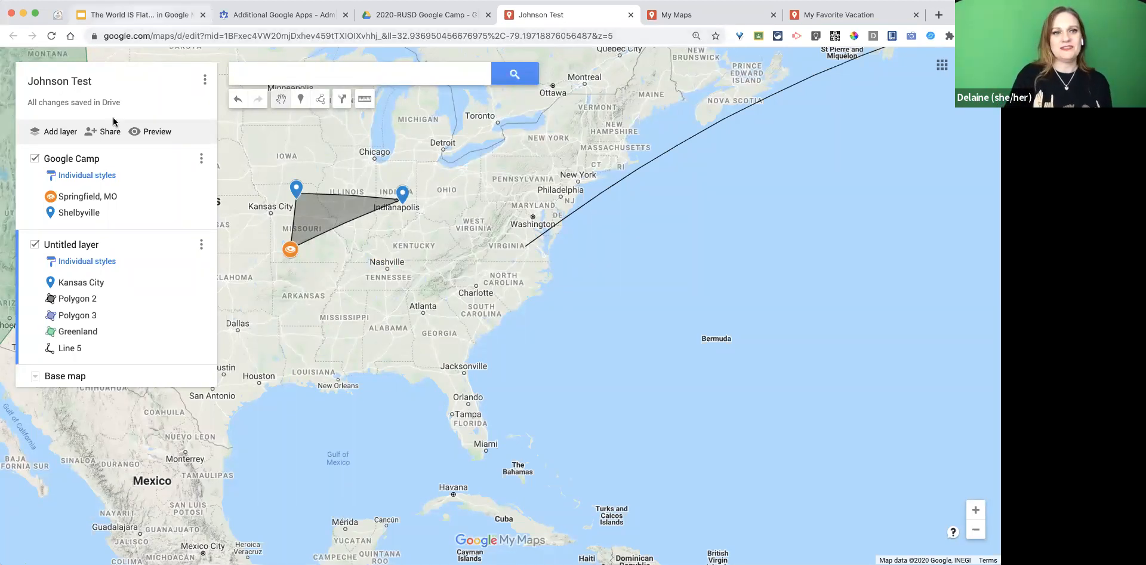
Switch to the "The World IS Flat... in Google My Maps" presentation and find the Student Project Examples slides.
click(137, 14)
scroll(77, 322, down, 5)
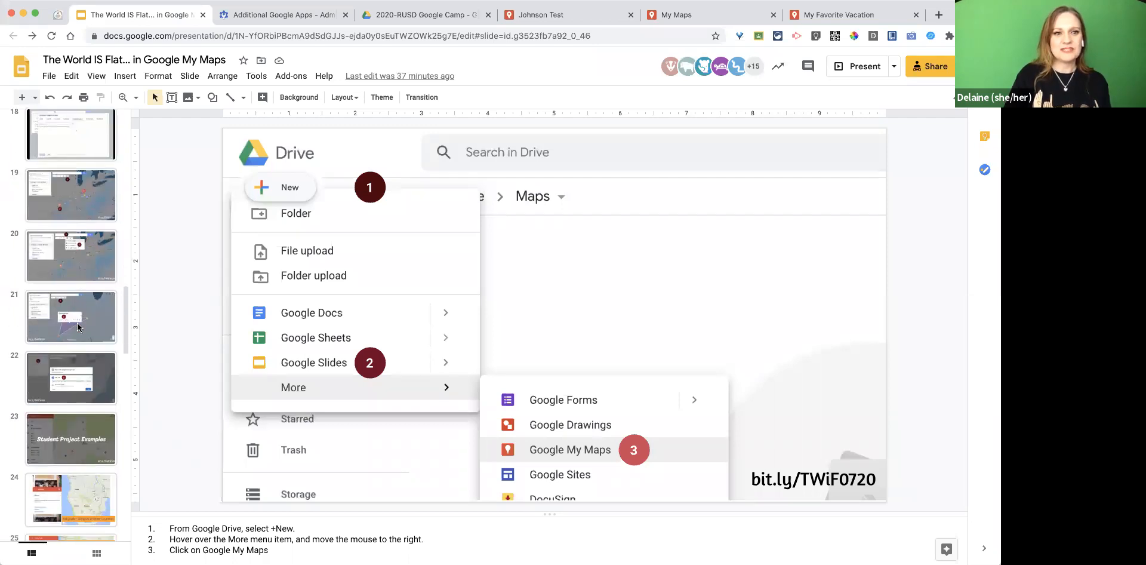
scroll(82, 252, down, 4)
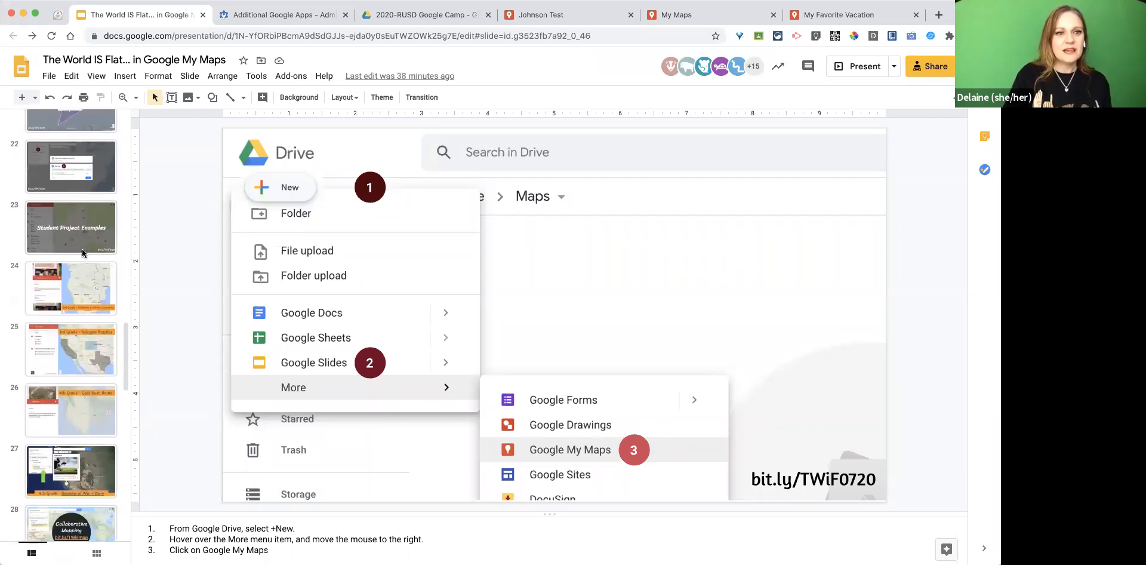